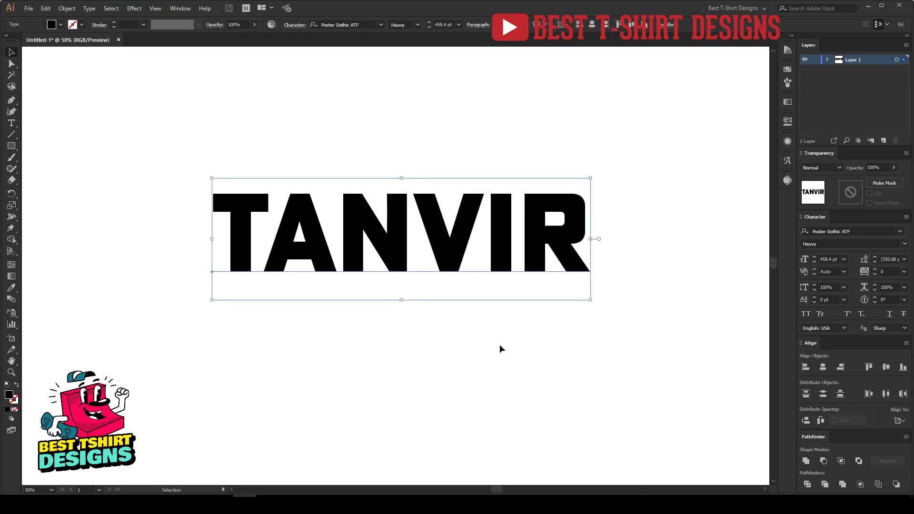
Move the TANVIR lettering higher up on the artboard
click(470, 377)
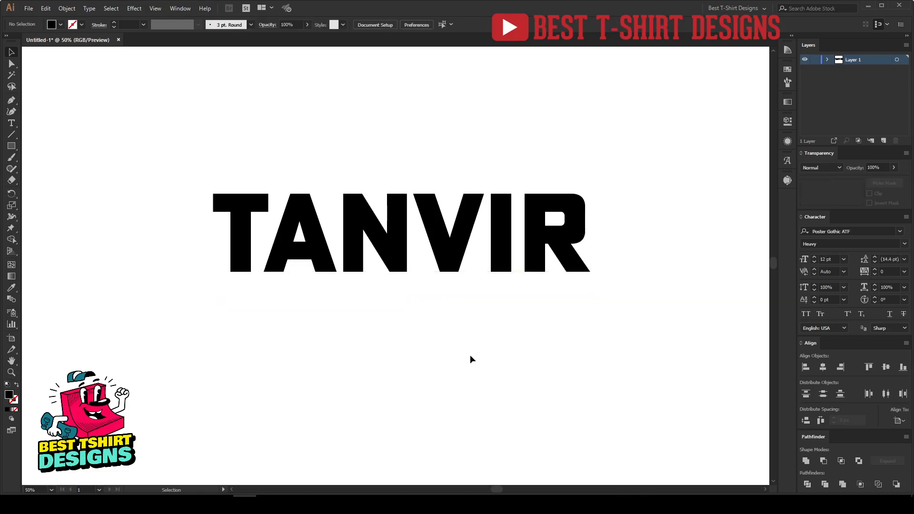
key(ctrl+minus)
drag(341, 281, 581, 388)
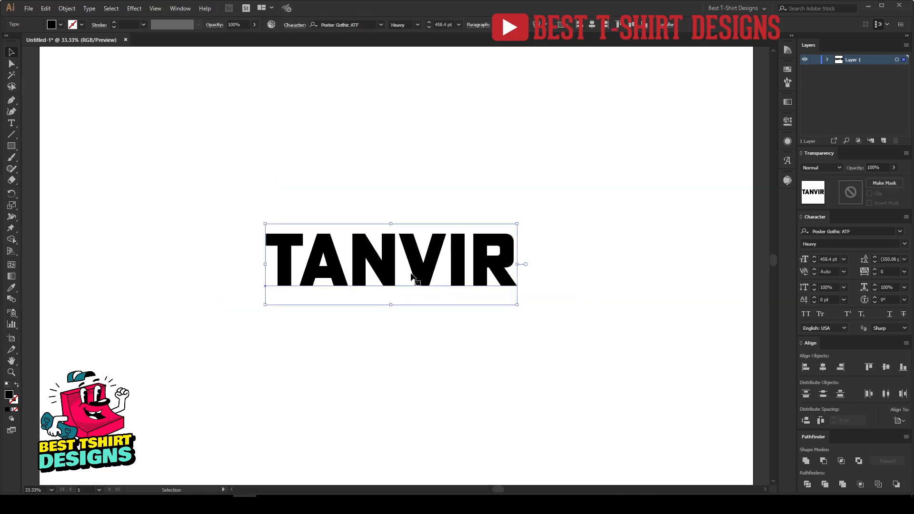
drag(413, 276, 415, 161)
click(421, 262)
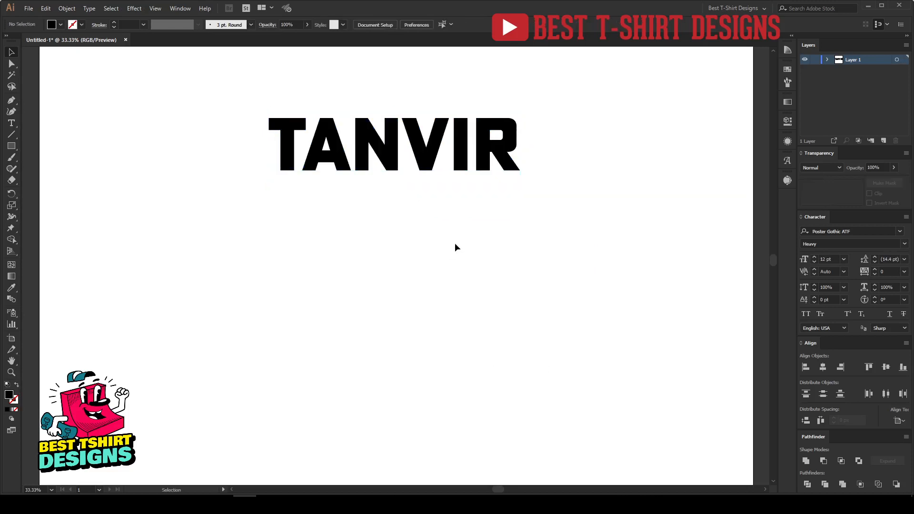
Convert the TANVIR text to outlines
scroll(381, 123, up, 1)
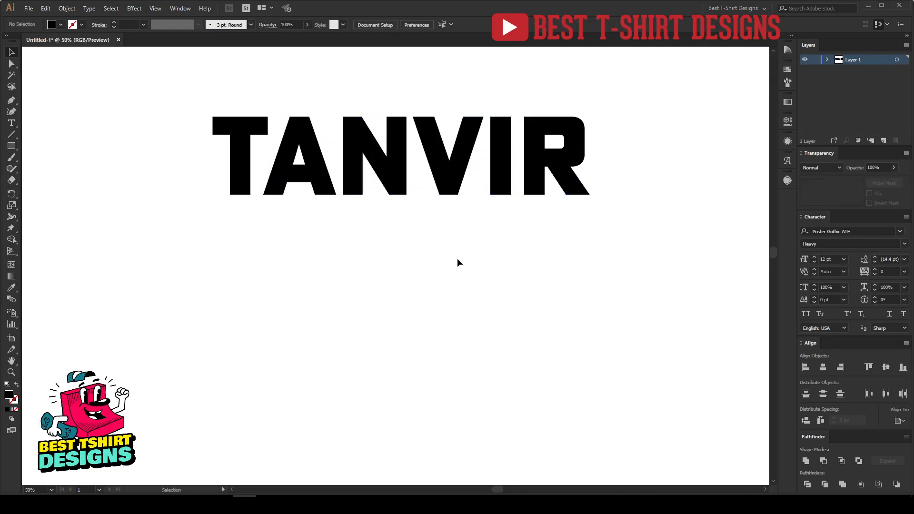
click(408, 158)
right_click(409, 158)
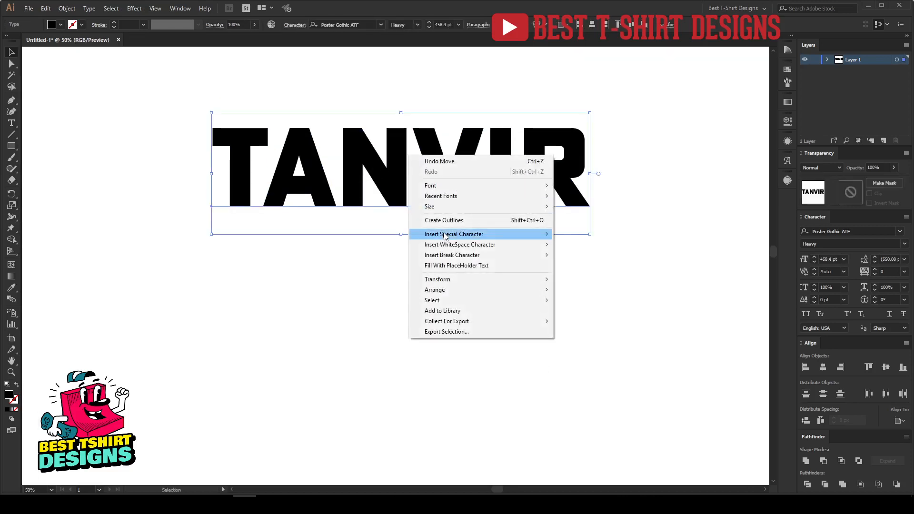
click(445, 222)
click(462, 307)
Draw a black square below the lettering with the Rectangle tool
scroll(451, 279, down, 2)
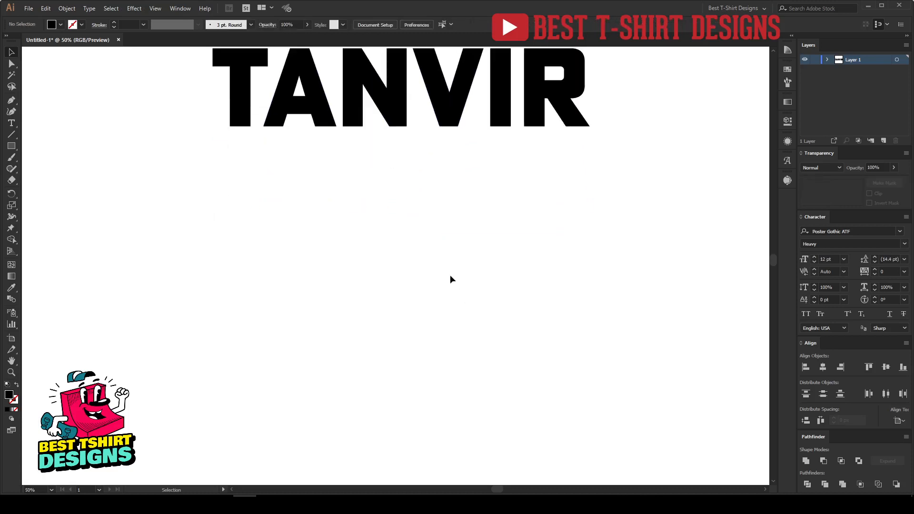
scroll(358, 234, down, 1)
click(11, 146)
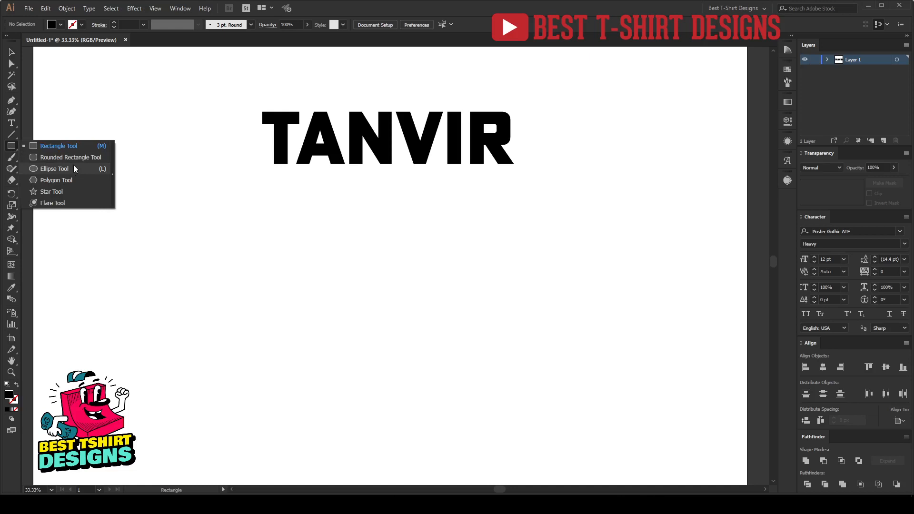
click(72, 146)
click(259, 253)
click(478, 268)
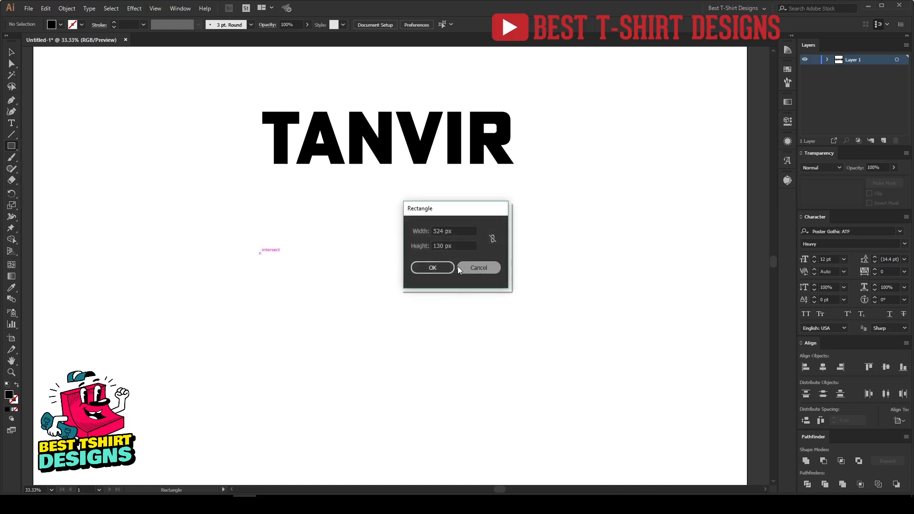
drag(289, 213, 444, 330)
key(v)
drag(375, 286, 335, 286)
Draw a black circle to the right of the square with the Ellipse tool
drag(15, 146, 47, 169)
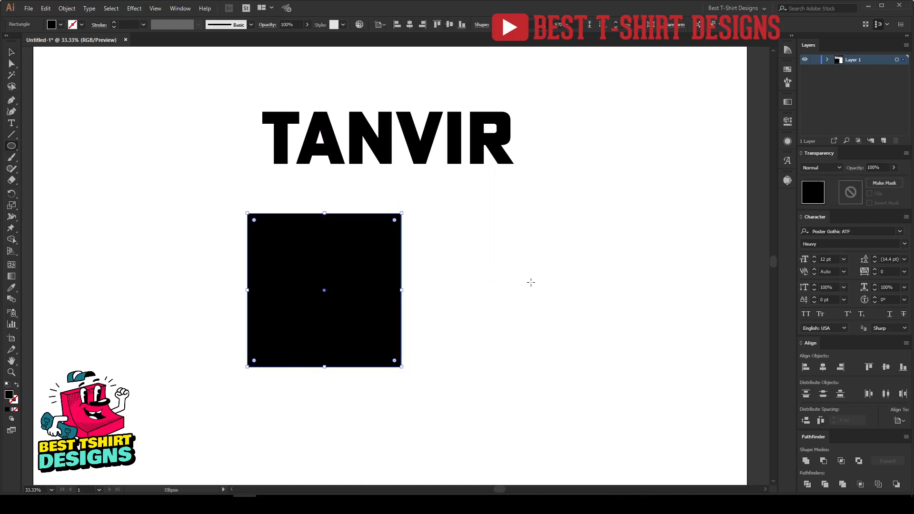
drag(531, 282, 620, 339)
key(v)
drag(561, 300, 557, 310)
Enlarge the square to about the same height as the circle
scroll(579, 334, up, 1)
click(693, 350)
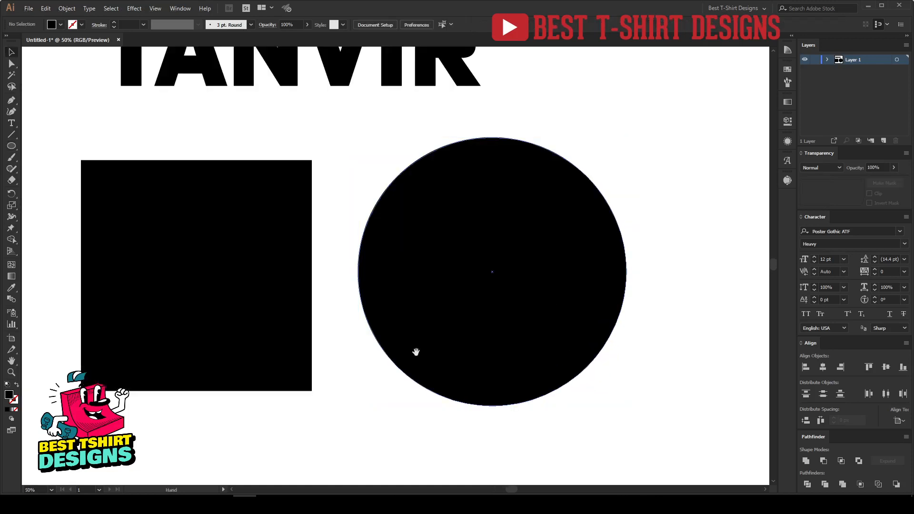
scroll(438, 340, left, 1)
click(244, 267)
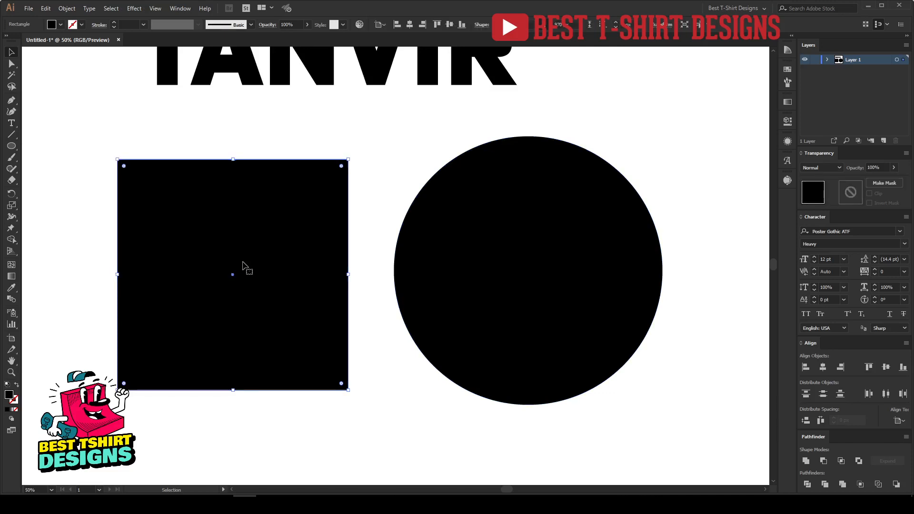
drag(349, 275, 400, 291)
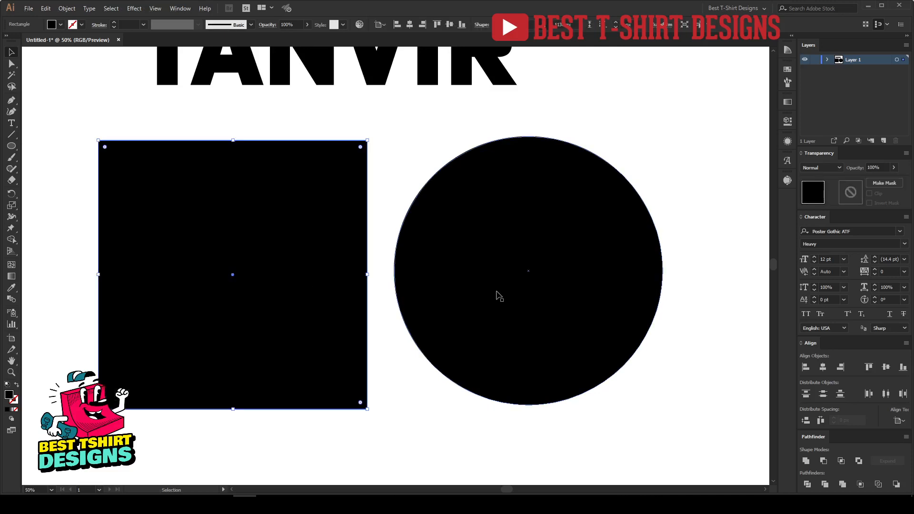
Fill the circle with a black-to-white linear gradient, moving the black stop to 20% location
click(497, 295)
click(788, 103)
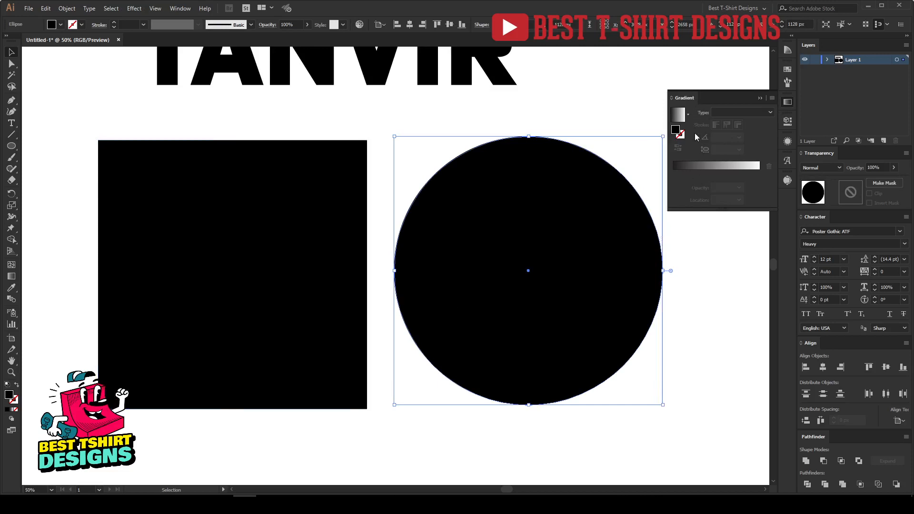
click(711, 167)
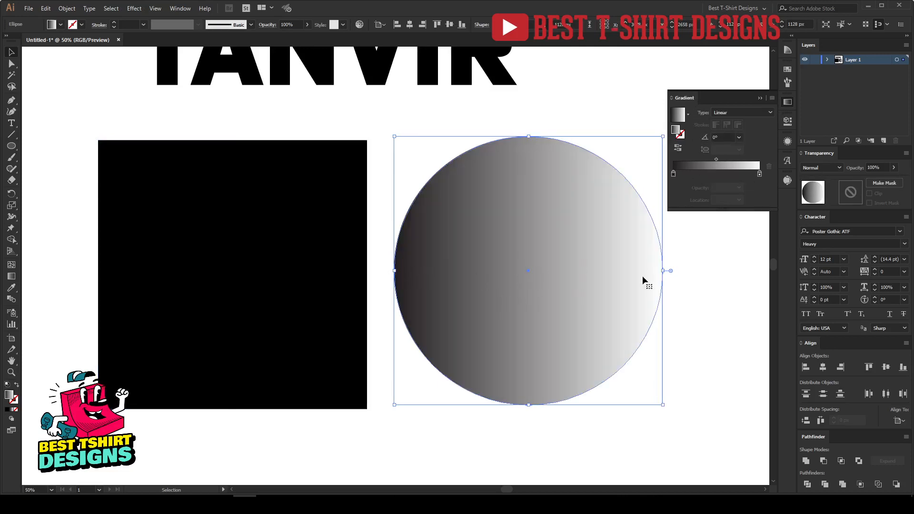
drag(674, 175, 691, 176)
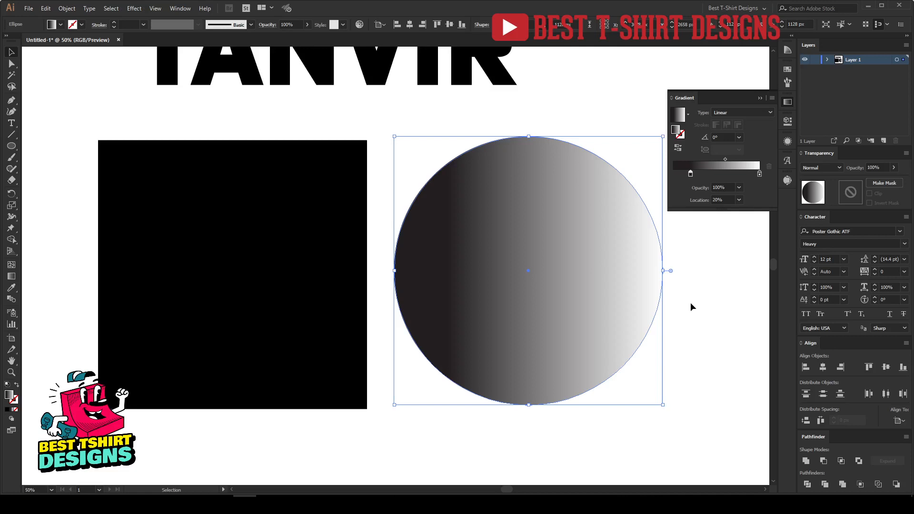
Redirect the circle's gradient vertically, dark at the bottom and light at the top
key(g)
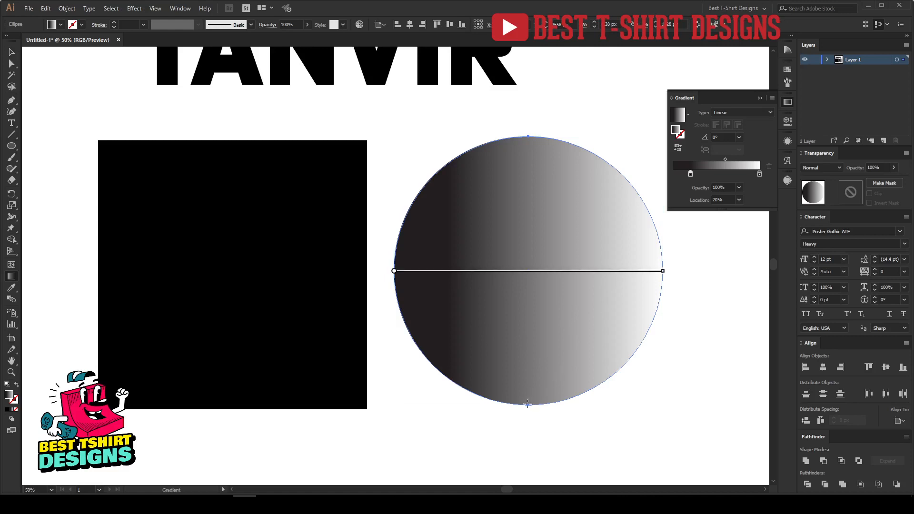
drag(529, 405, 532, 139)
key(v)
click(693, 316)
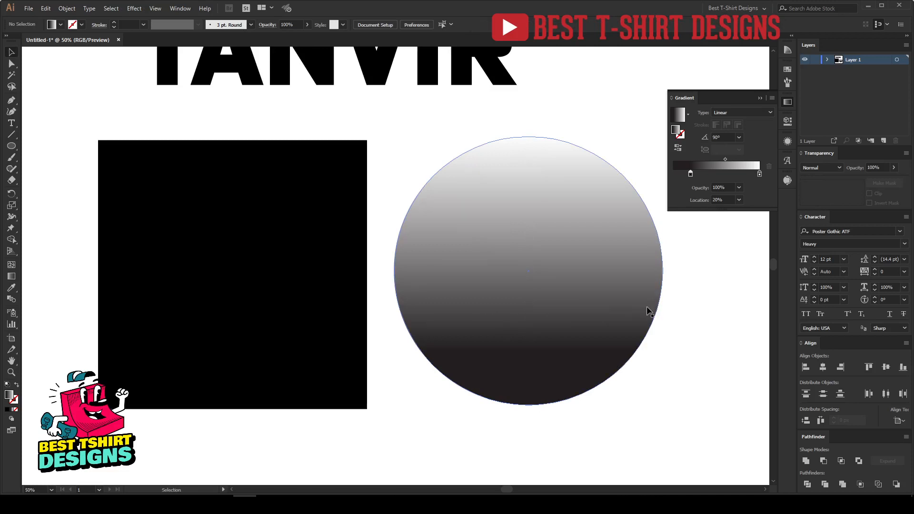
Switch the circle's gradient type to Radial
click(546, 273)
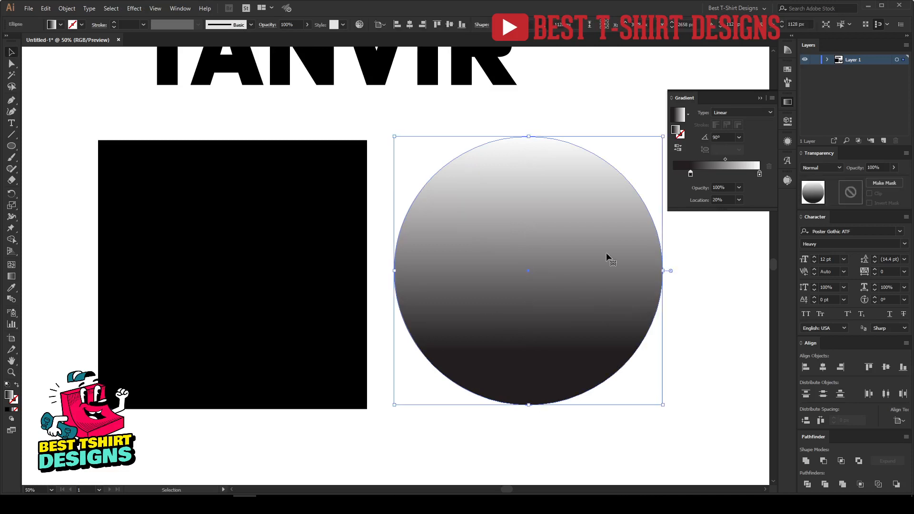
click(723, 116)
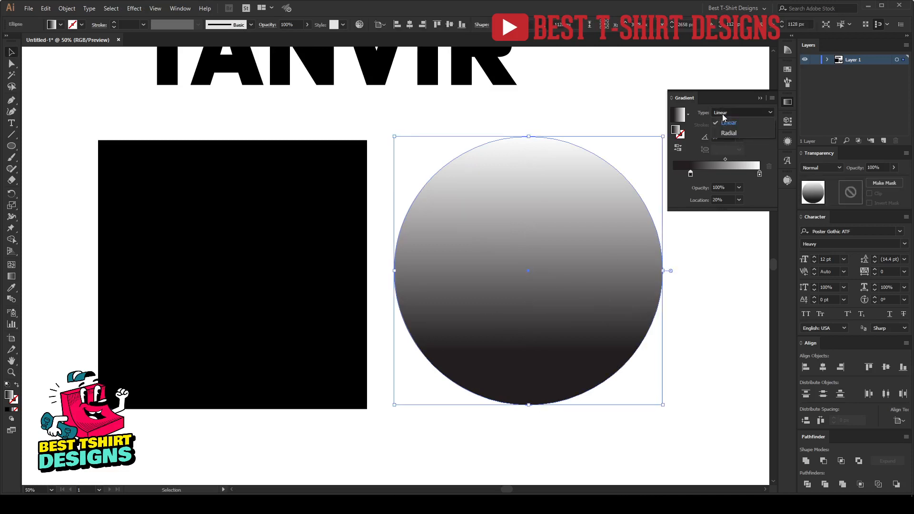
click(736, 134)
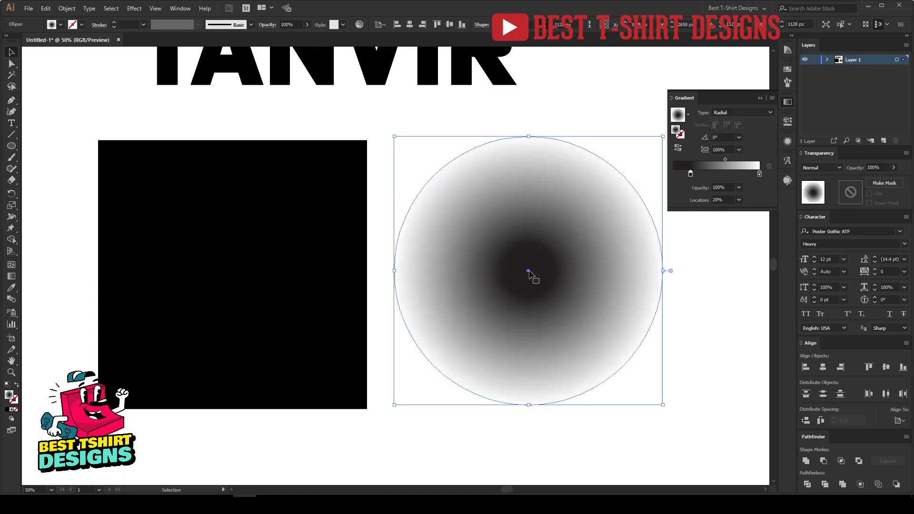
Try redrawing the circle's radial gradient with the Gradient tool twice, undoing both attempts
key(g)
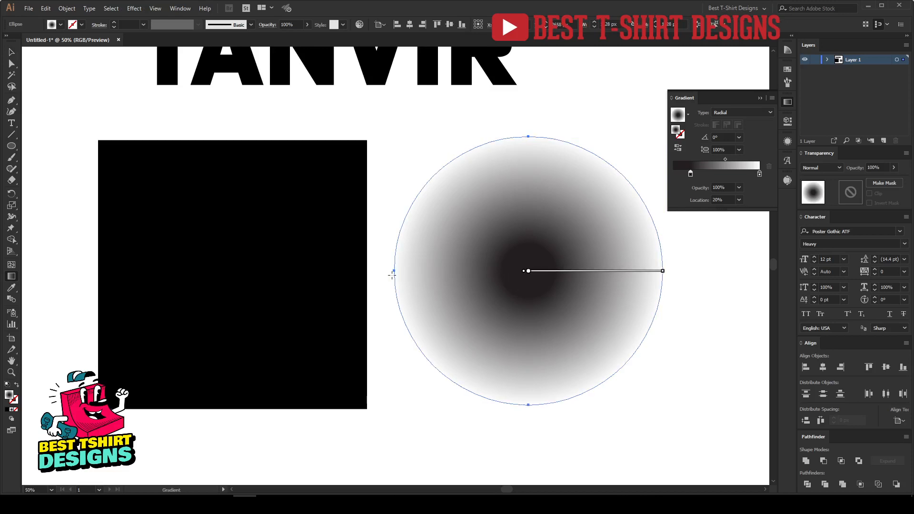
drag(393, 271, 530, 280)
key(v)
key(ctrl+z)
key(g)
drag(527, 283, 535, 423)
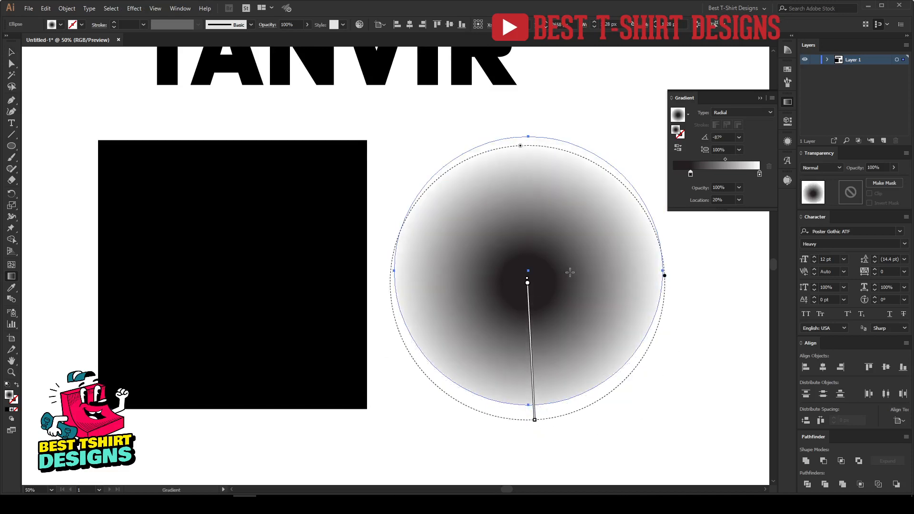
key(ctrl+z)
key(v)
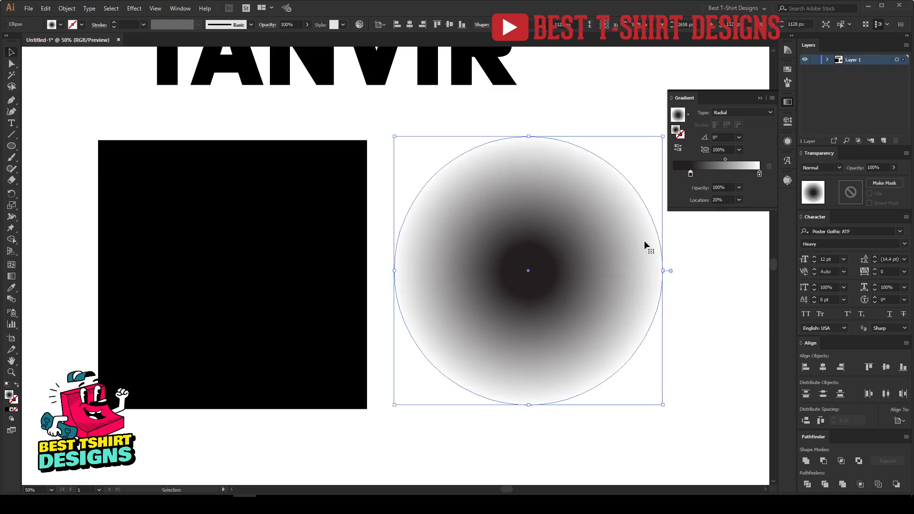
Apply the gradient fill to the square
click(713, 325)
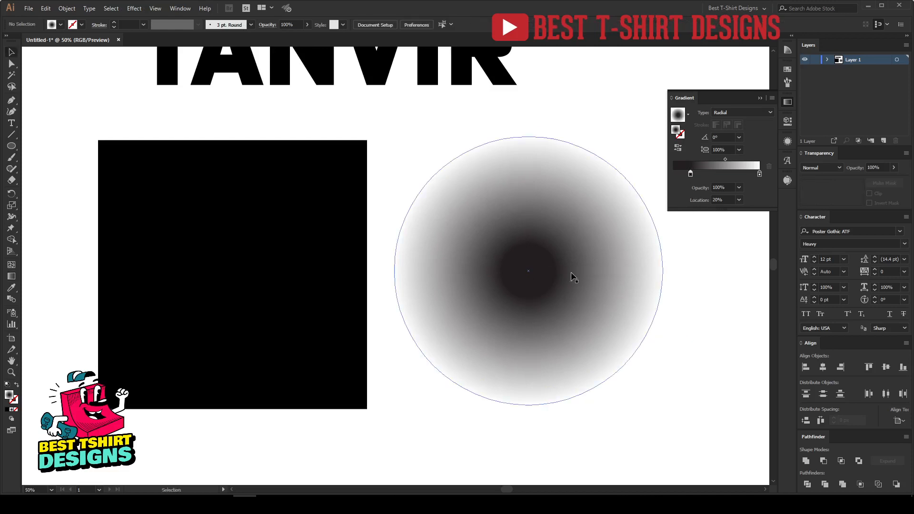
click(451, 275)
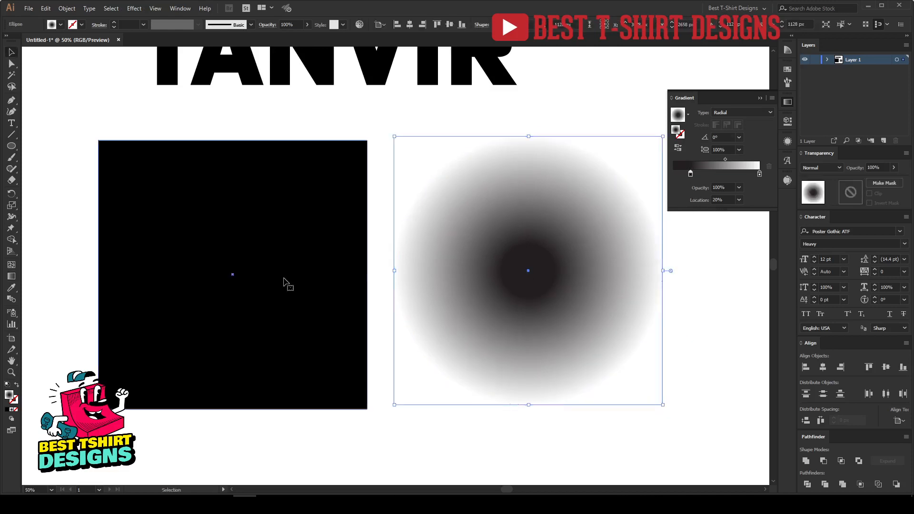
click(286, 284)
click(723, 170)
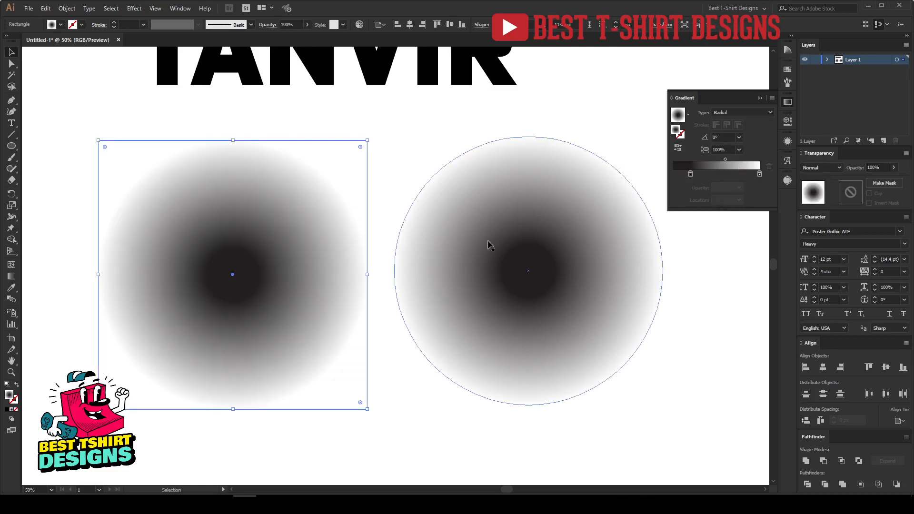
Set the square's gradient to Linear, running vertically from dark bottom to light top
click(736, 113)
click(735, 119)
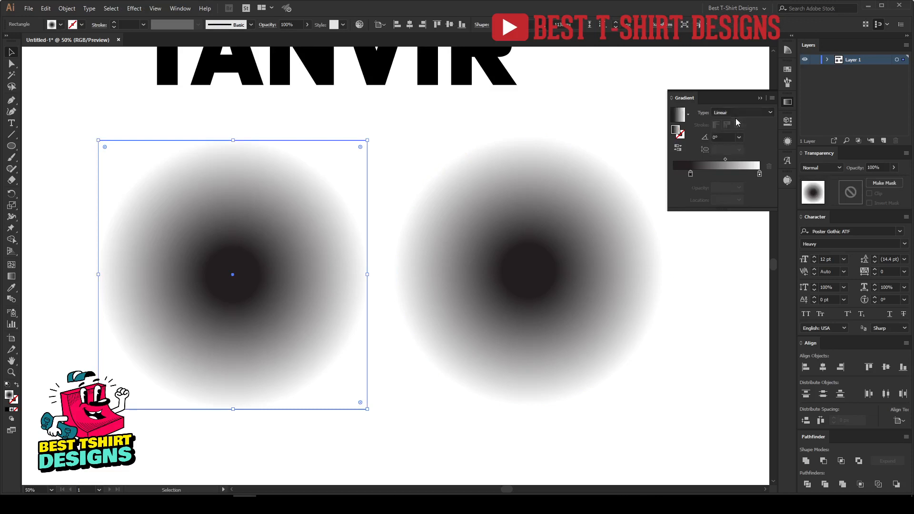
key(g)
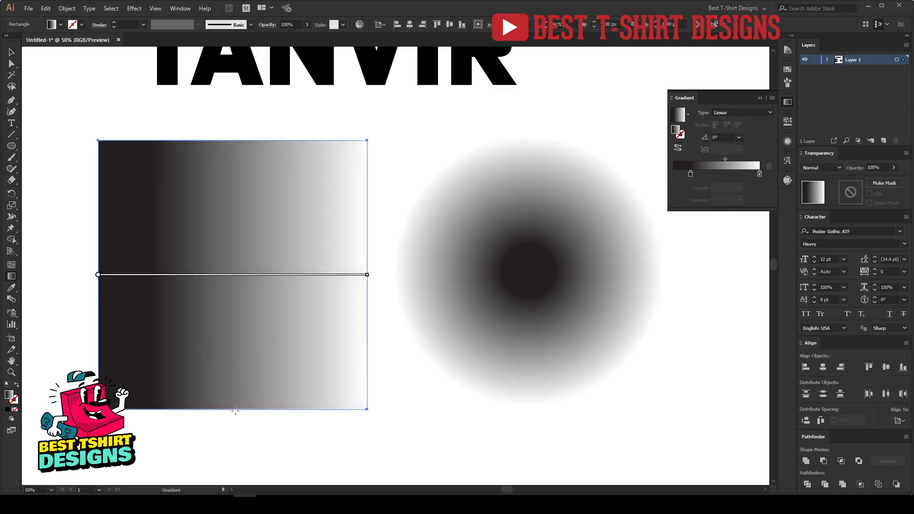
drag(234, 409, 243, 142)
key(v)
click(455, 436)
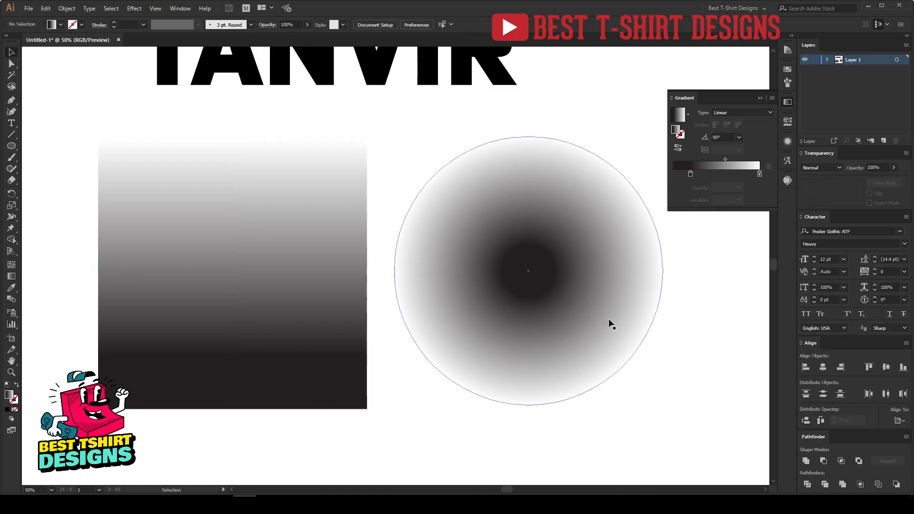
Apply the Color Halftone effect to the circle with a max radius of 20 pixels
drag(462, 326, 477, 327)
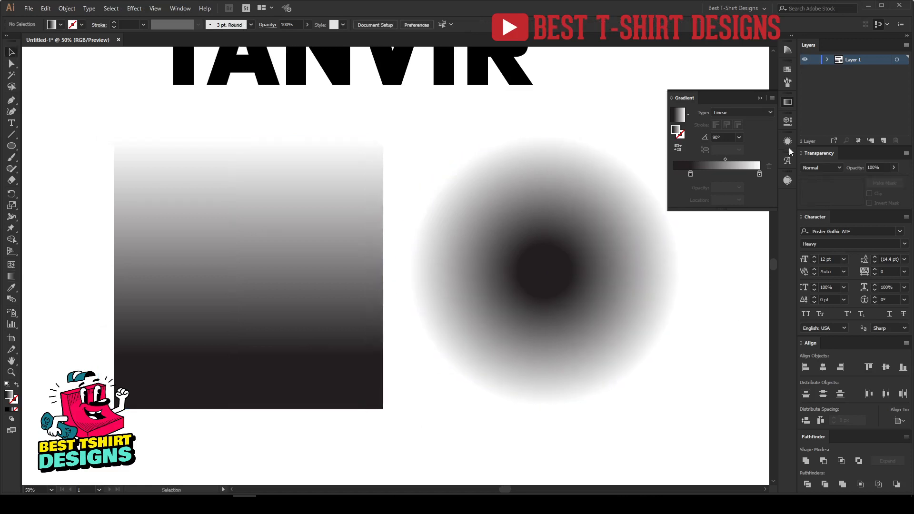
click(787, 102)
click(611, 283)
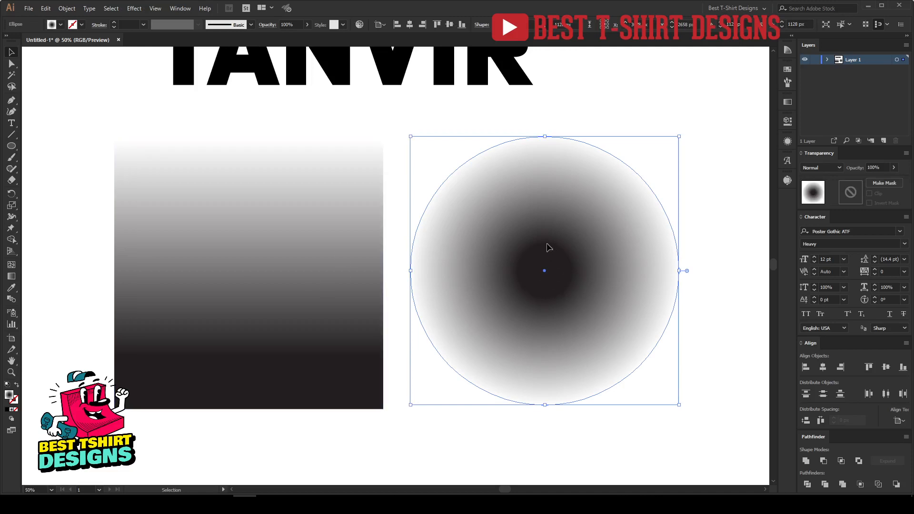
click(134, 8)
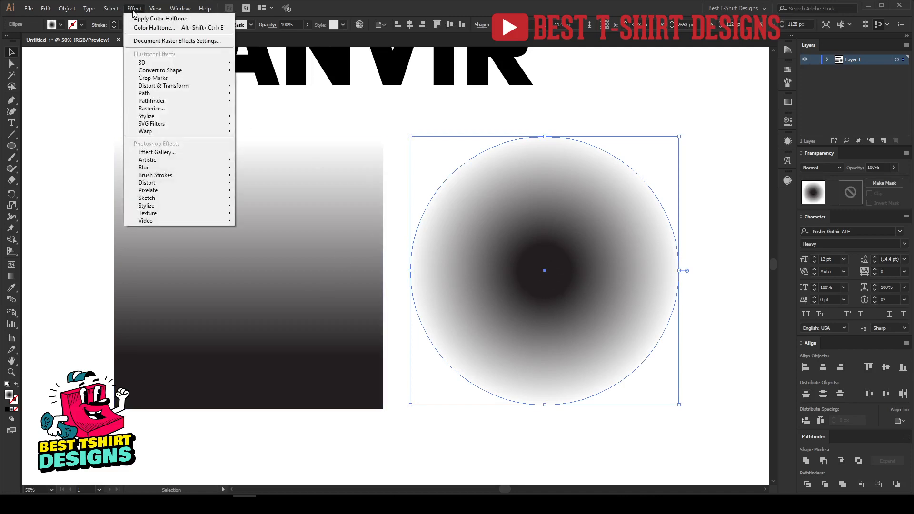
mouse_move(174, 191)
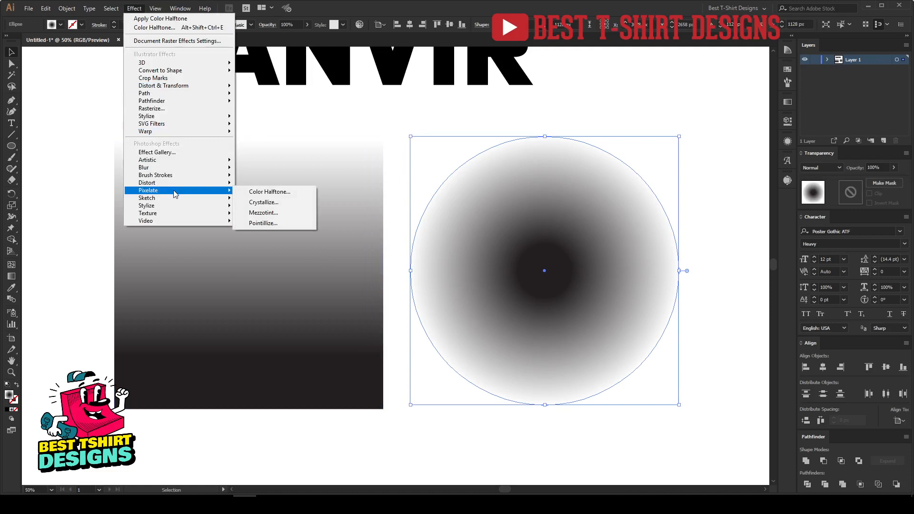
click(276, 193)
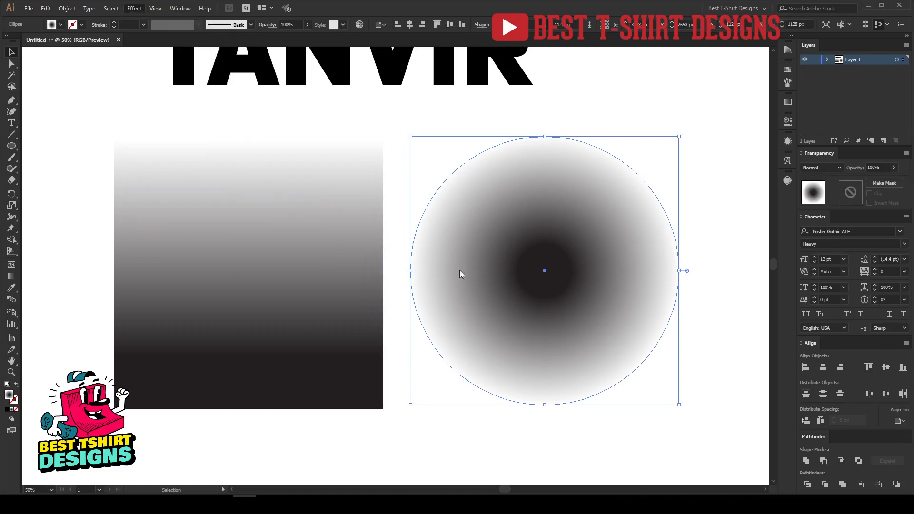
drag(464, 137, 399, 174)
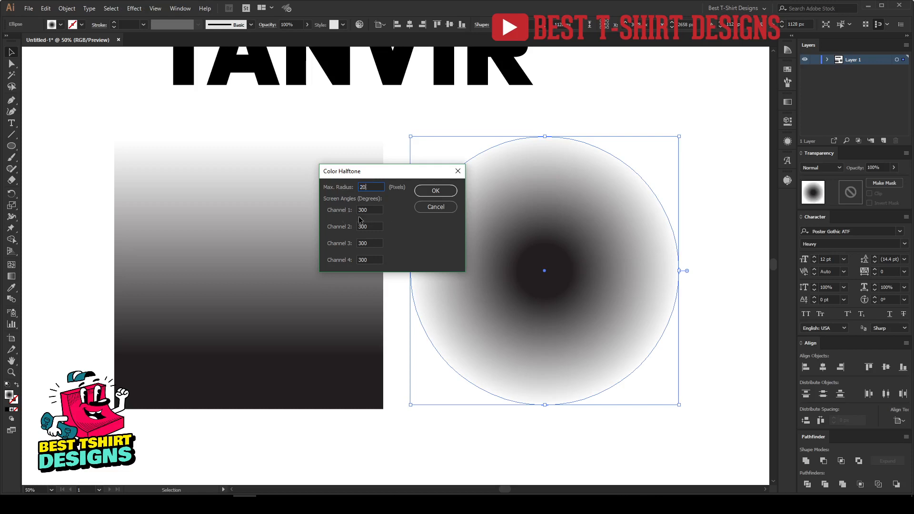
key(Tab)
drag(378, 225, 344, 211)
click(431, 192)
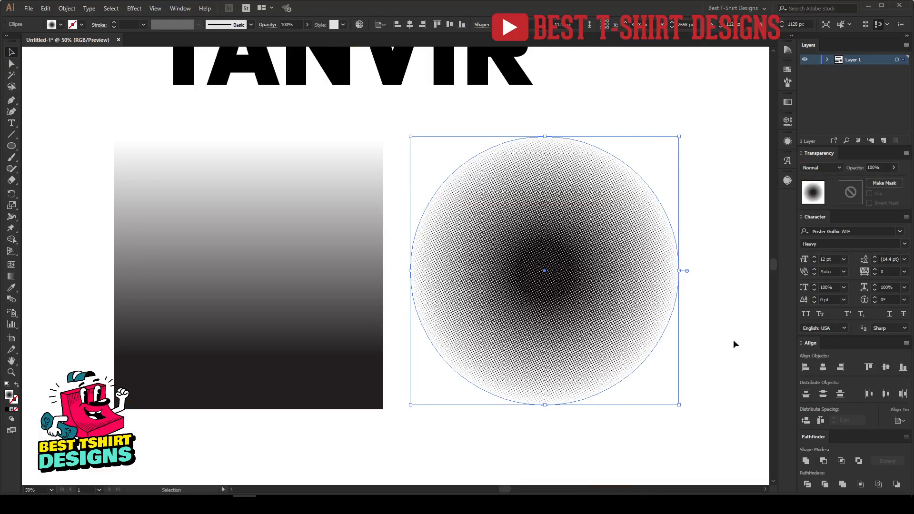
Zoom in to inspect the circle's halftone dots, then undo the halftone effect
click(736, 336)
click(616, 298)
scroll(593, 295, up, 5)
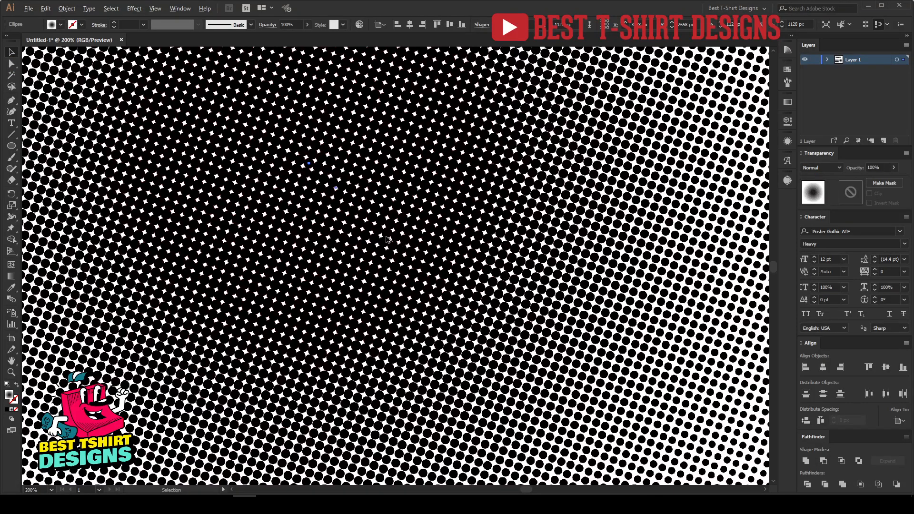
scroll(593, 298, down, 5)
scroll(540, 249, up, 7)
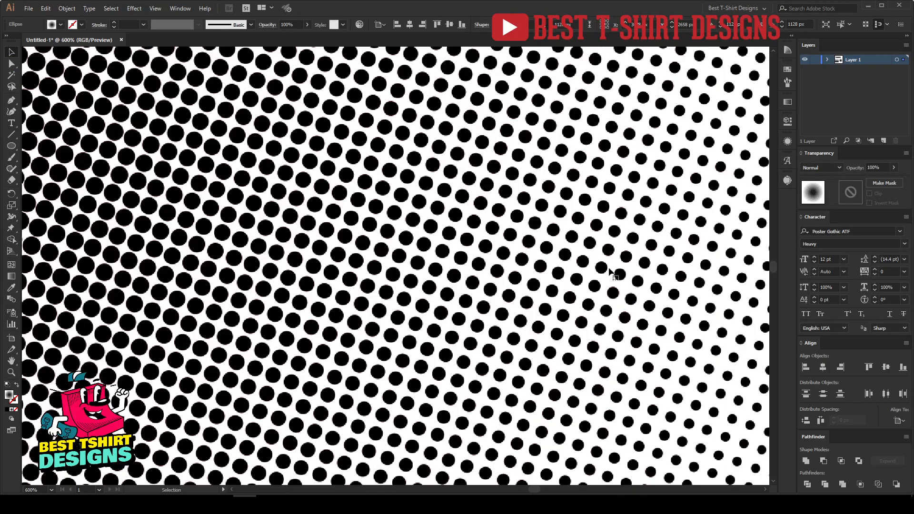
scroll(600, 304, down, 8)
scroll(600, 305, down, 2)
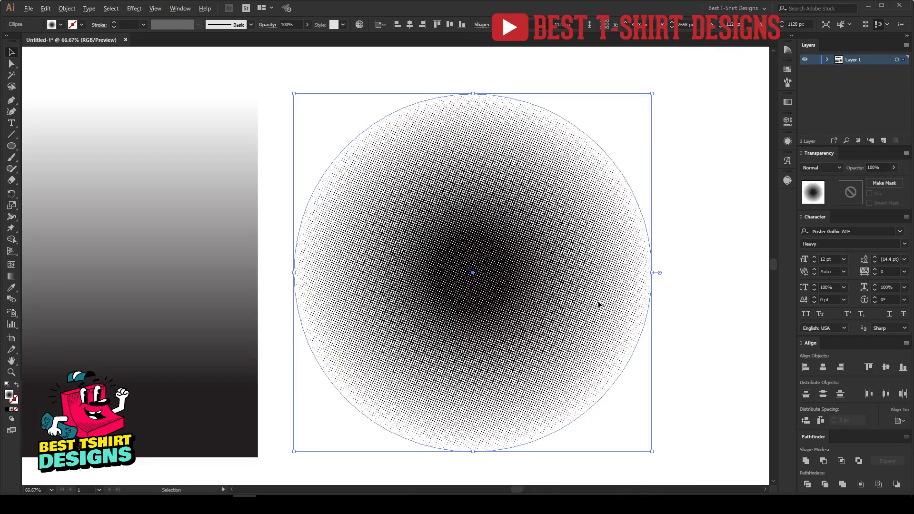
key(a)
key(ctrl+z)
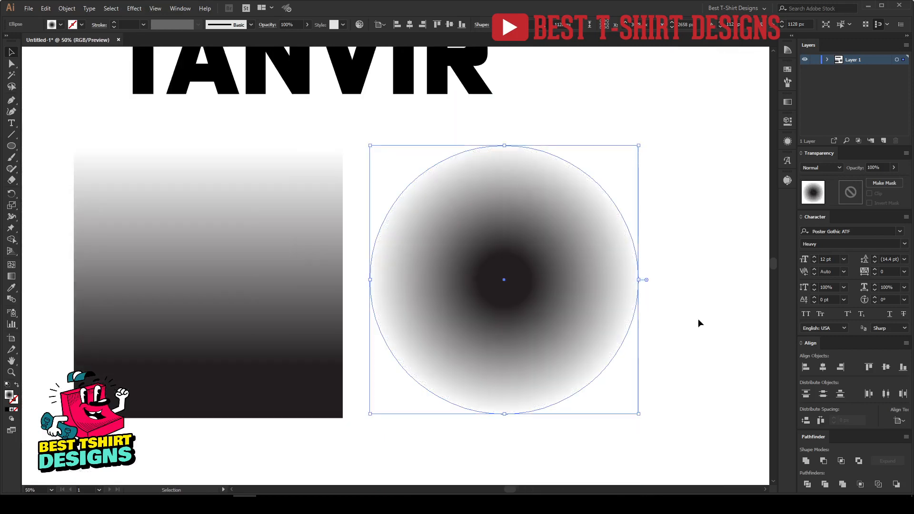
Apply Color Halftone to the circle again with a max radius of 50 pixels
click(698, 320)
click(517, 285)
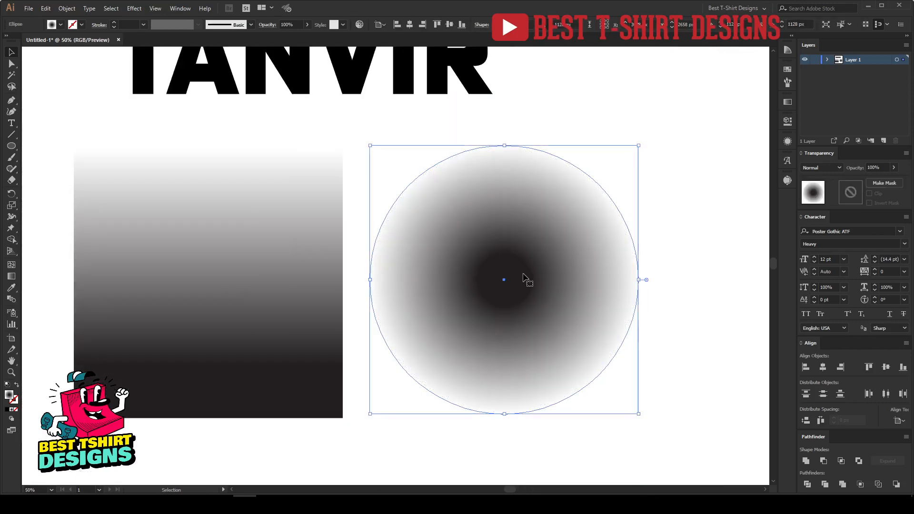
click(134, 8)
mouse_move(162, 195)
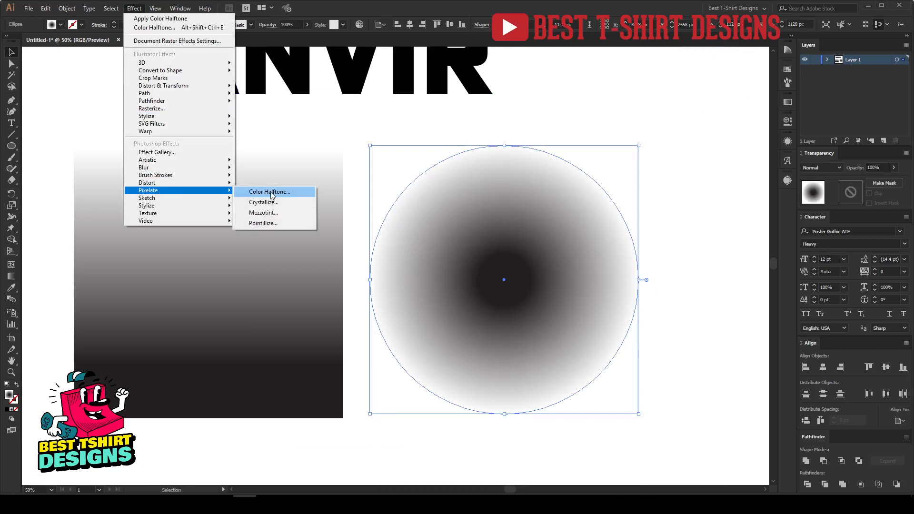
click(270, 191)
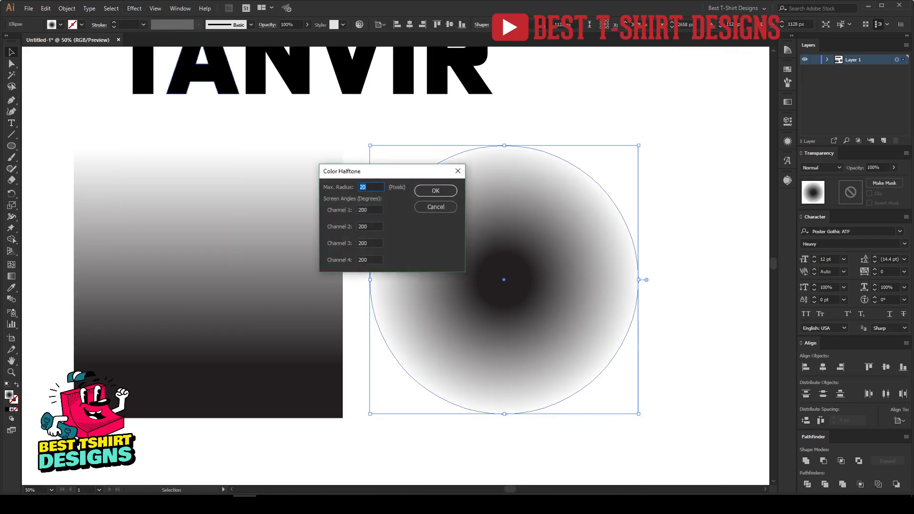
text(50)
click(434, 190)
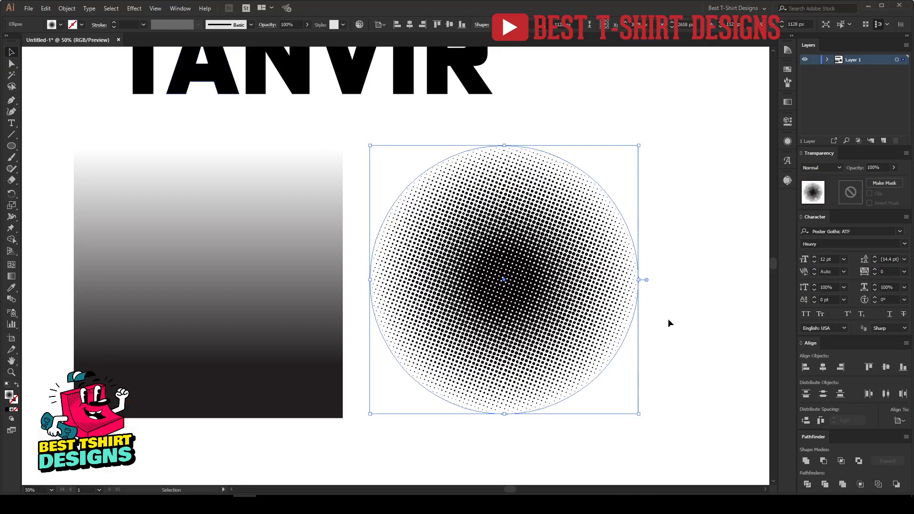
Apply Color Halftone to the gradient square with the same 50-pixel max radius
click(668, 323)
scroll(546, 292, up, 2)
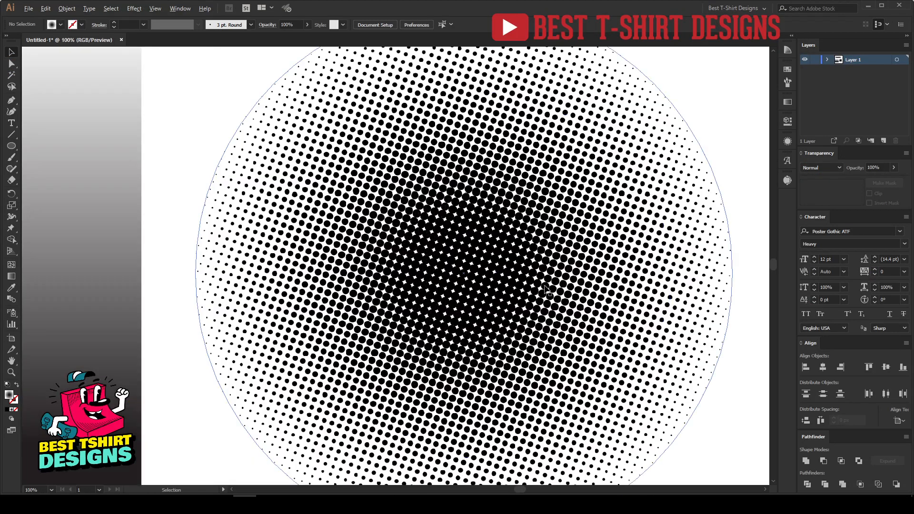
scroll(547, 289, down, 1)
scroll(722, 334, down, 1)
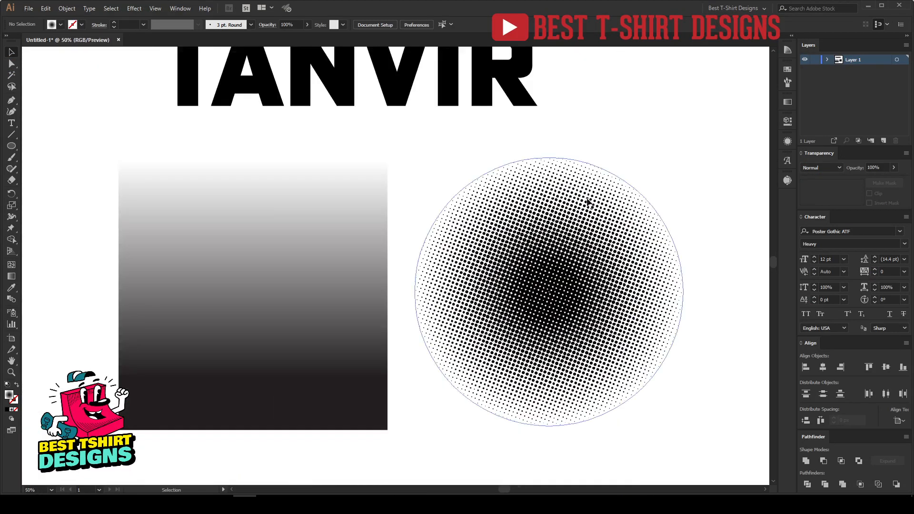
drag(464, 439, 487, 440)
click(258, 274)
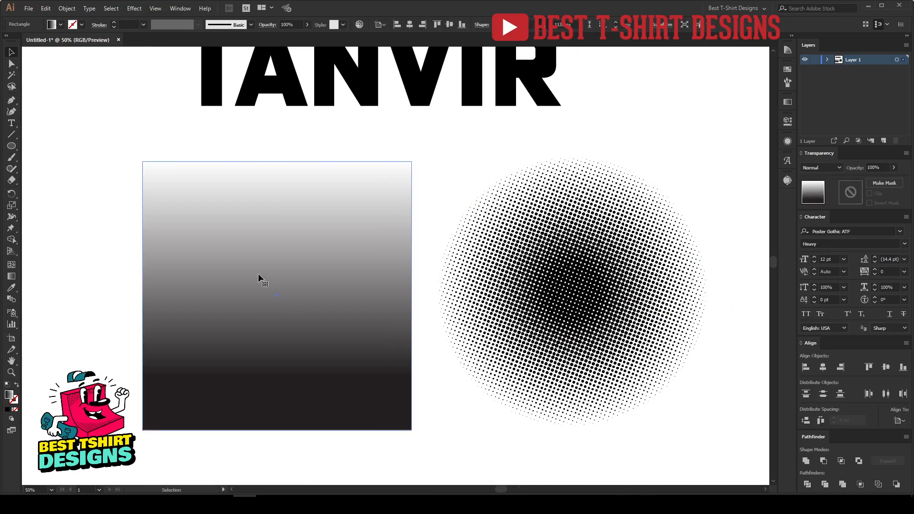
click(134, 10)
mouse_move(162, 192)
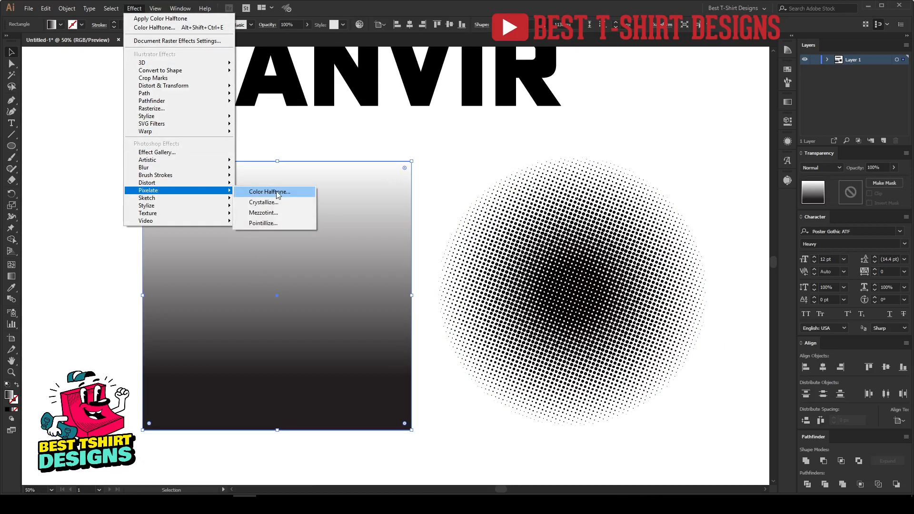
click(269, 192)
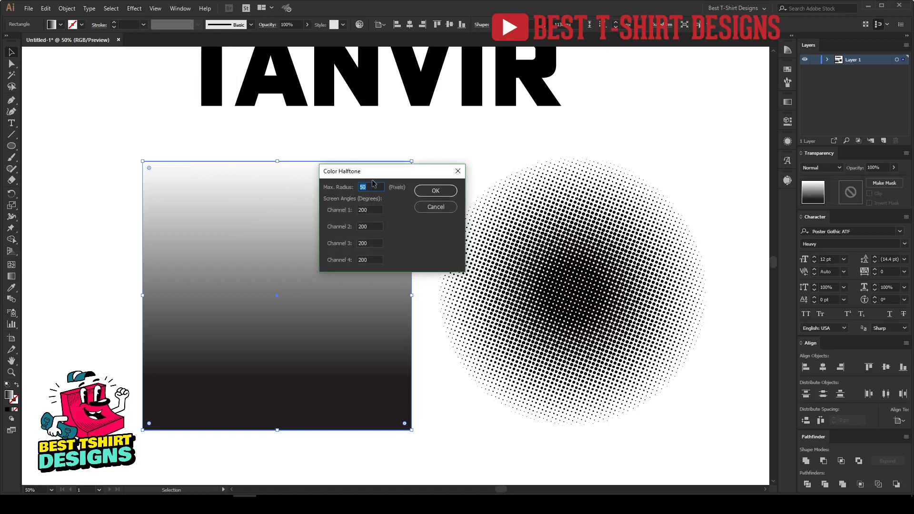
click(432, 192)
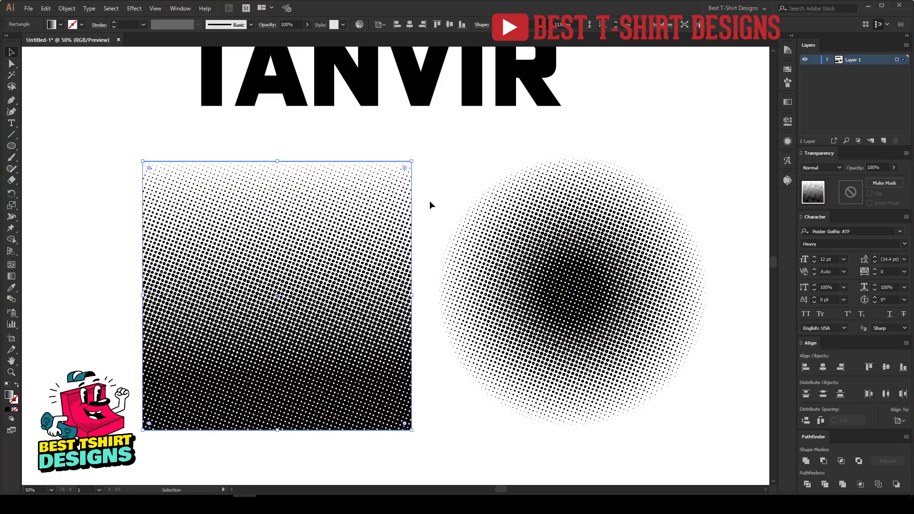
Zoom in closely to examine the halftone dots of both shapes
click(430, 201)
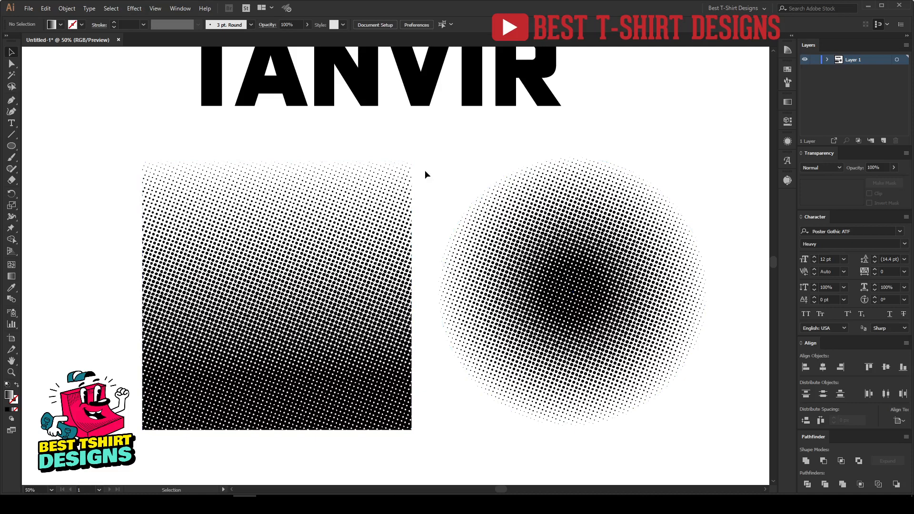
drag(88, 211, 725, 405)
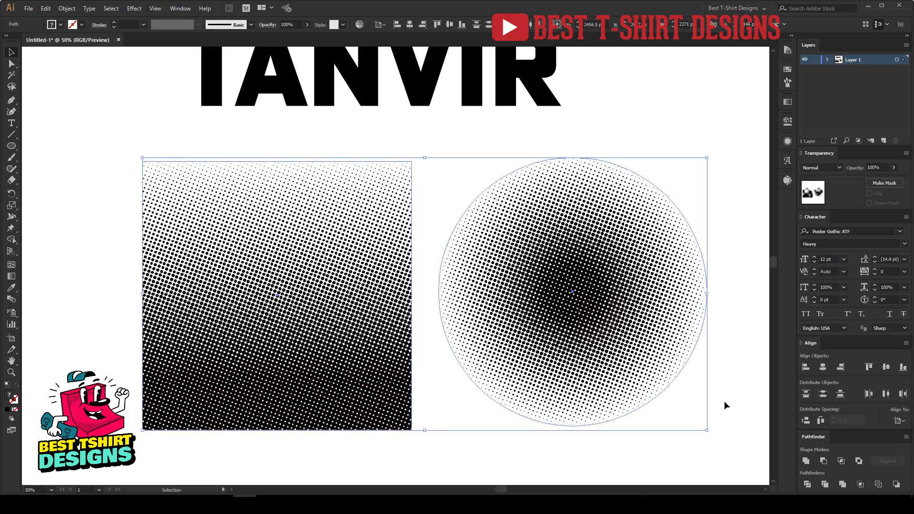
click(727, 405)
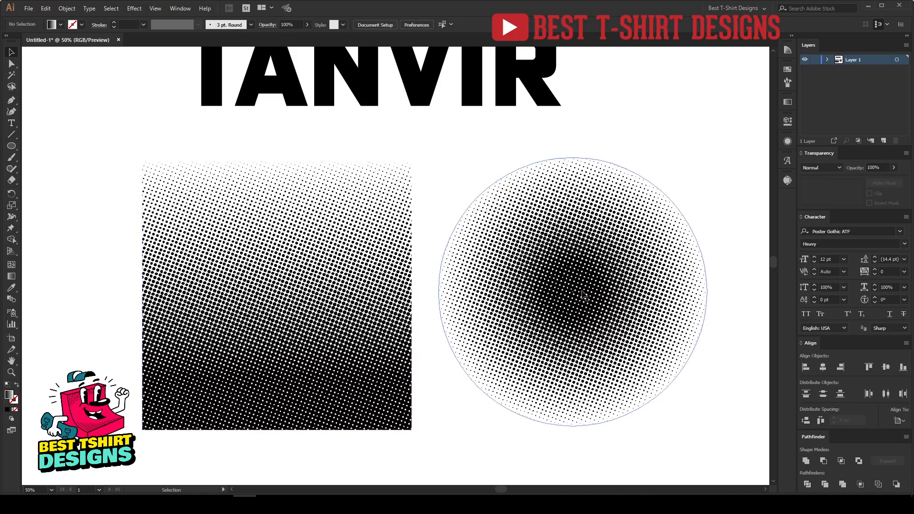
scroll(583, 326, up, 6)
scroll(200, 389, up, 6)
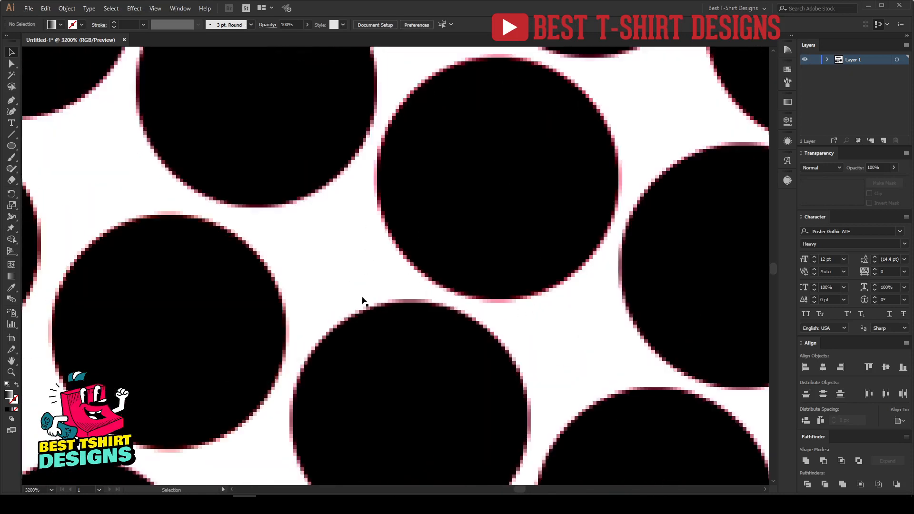
scroll(554, 264, down, 2)
scroll(555, 266, down, 2)
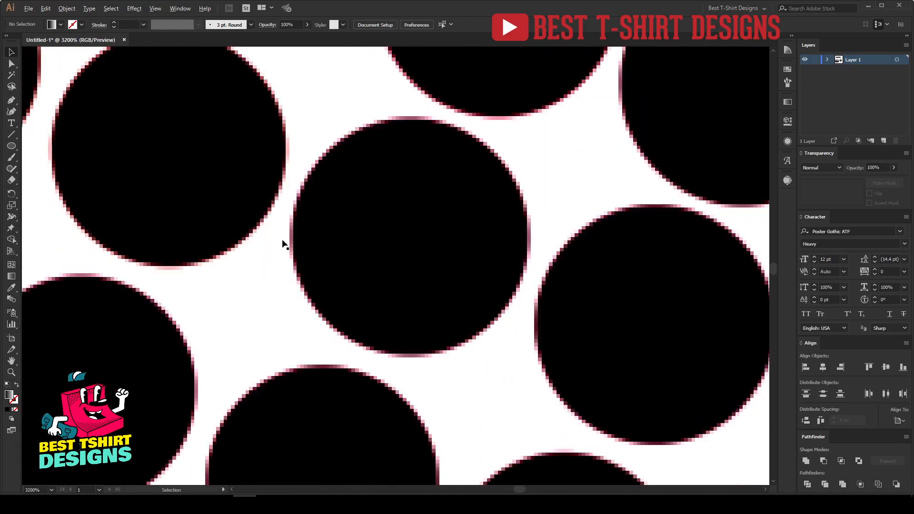
scroll(282, 241, up, 2)
scroll(382, 284, down, 10)
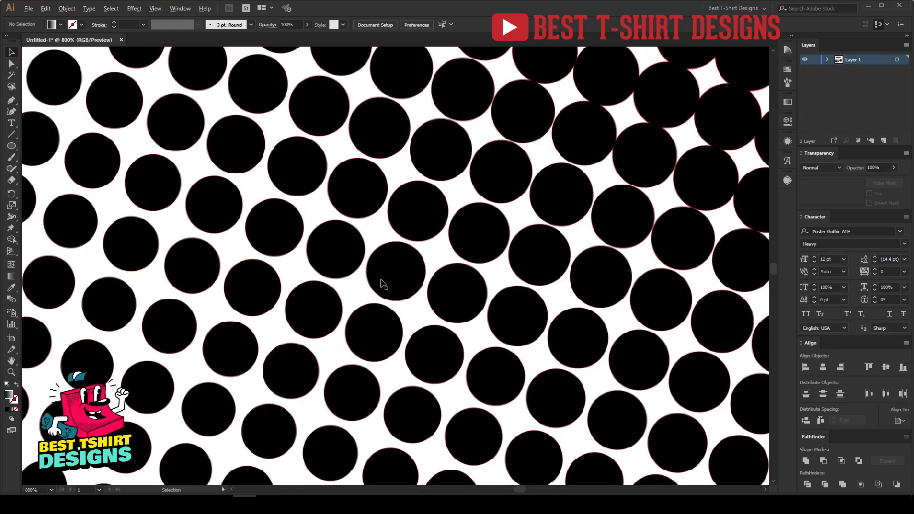
scroll(382, 284, down, 3)
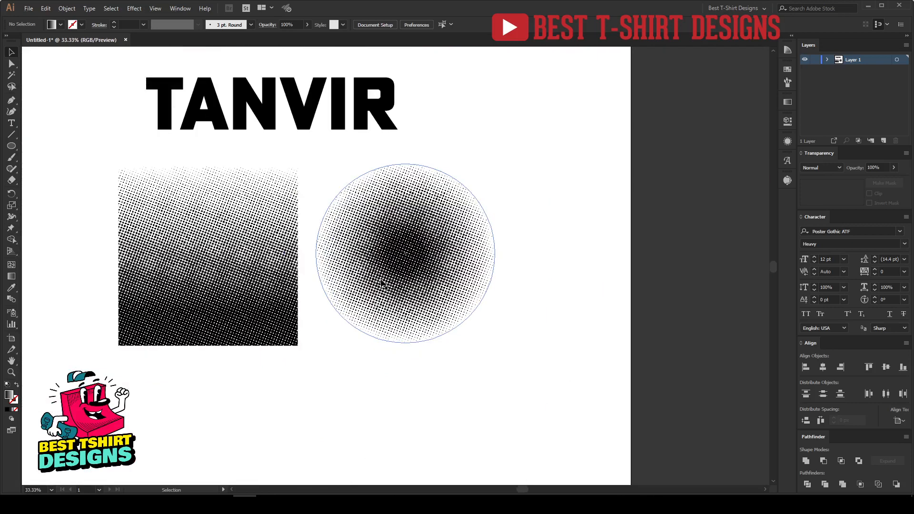
Expand the appearance of the halftoned circle
click(376, 281)
scroll(363, 244, up, 1)
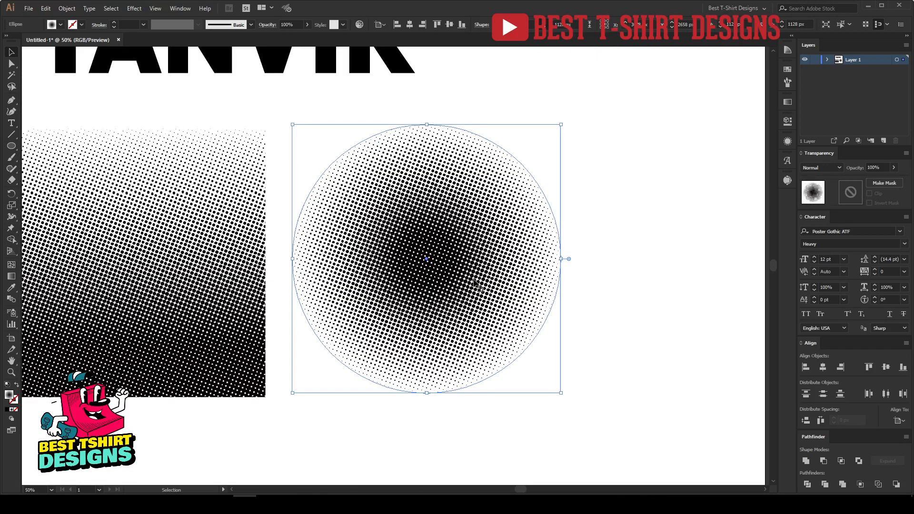
click(63, 9)
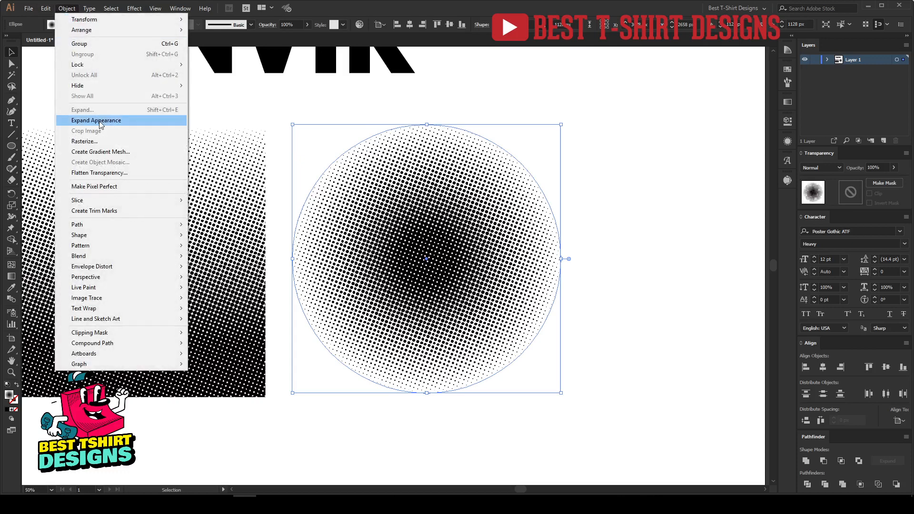
click(100, 122)
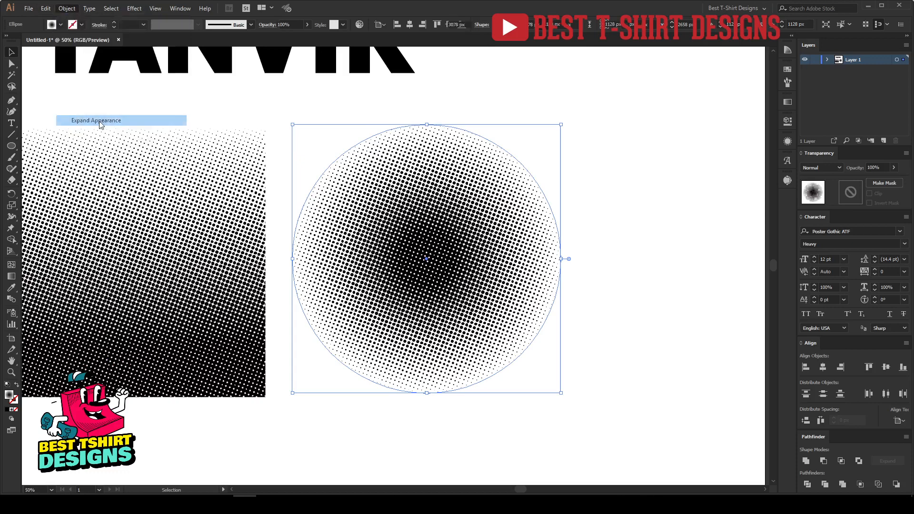
click(655, 301)
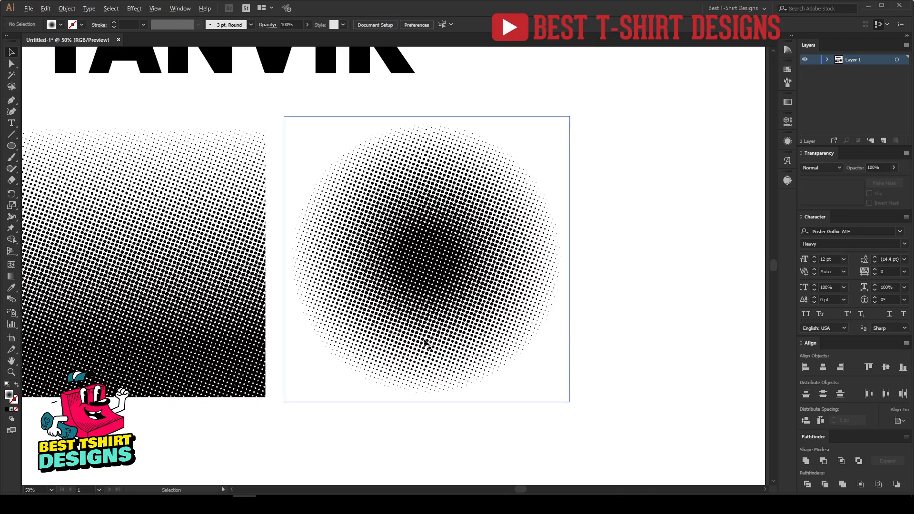
Zoom in to examine the expanded circle's dots, then select the circle again
scroll(414, 343, up, 7)
scroll(351, 316, up, 5)
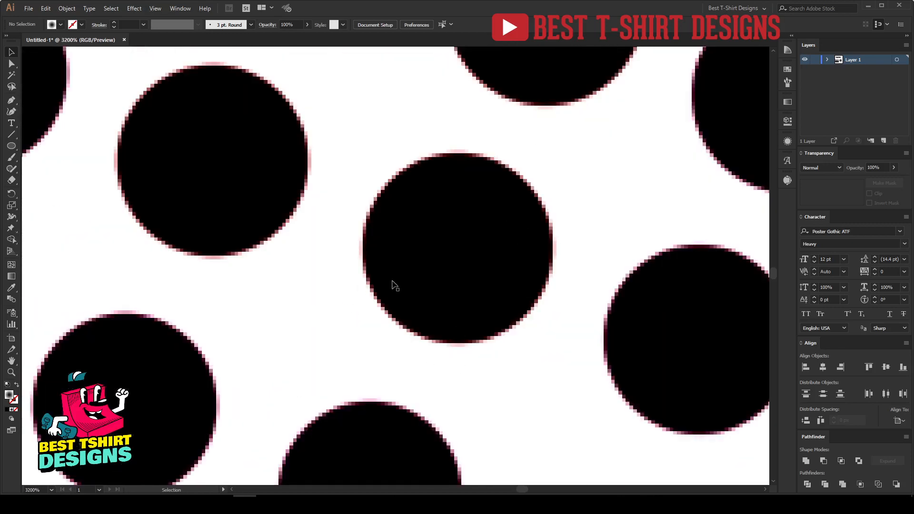
scroll(382, 285, down, 10)
scroll(382, 284, down, 4)
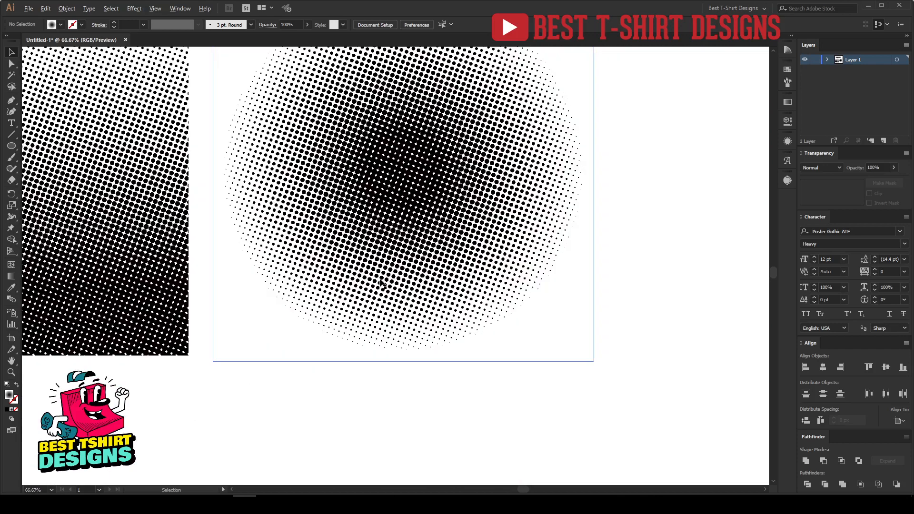
scroll(438, 275, down, 1)
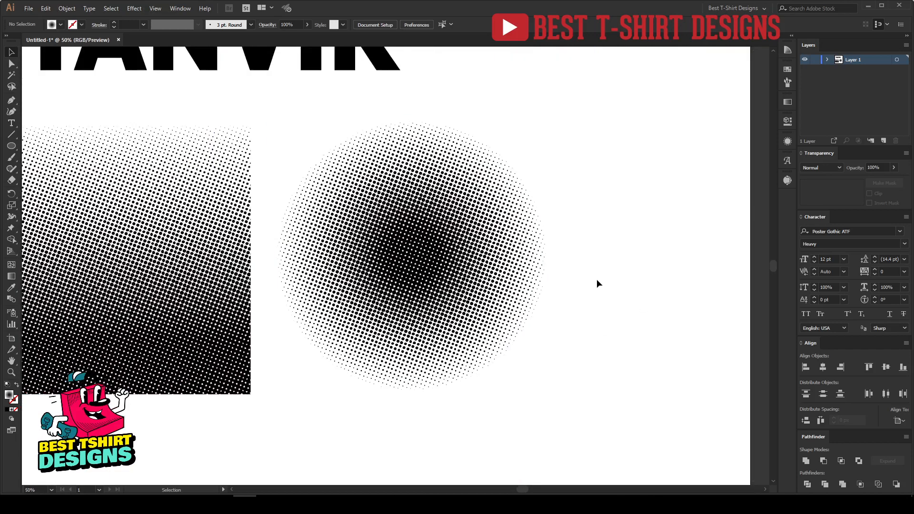
click(487, 237)
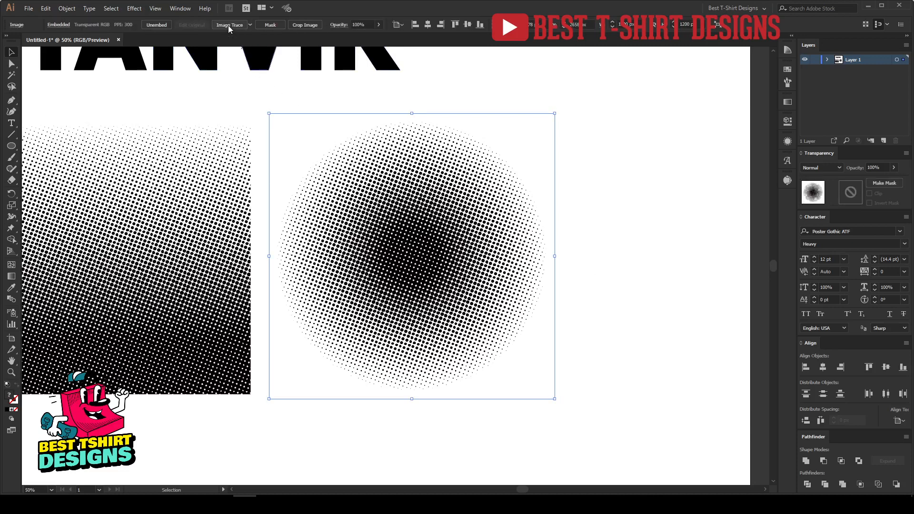
Apply Image Trace to the halftoned circle with the default preset
click(228, 25)
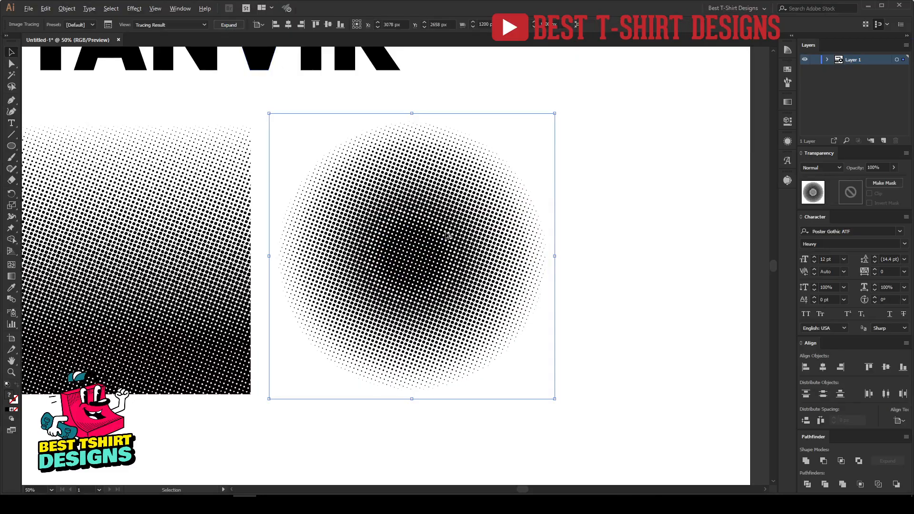
scroll(444, 233, up, 4)
scroll(444, 233, up, 2)
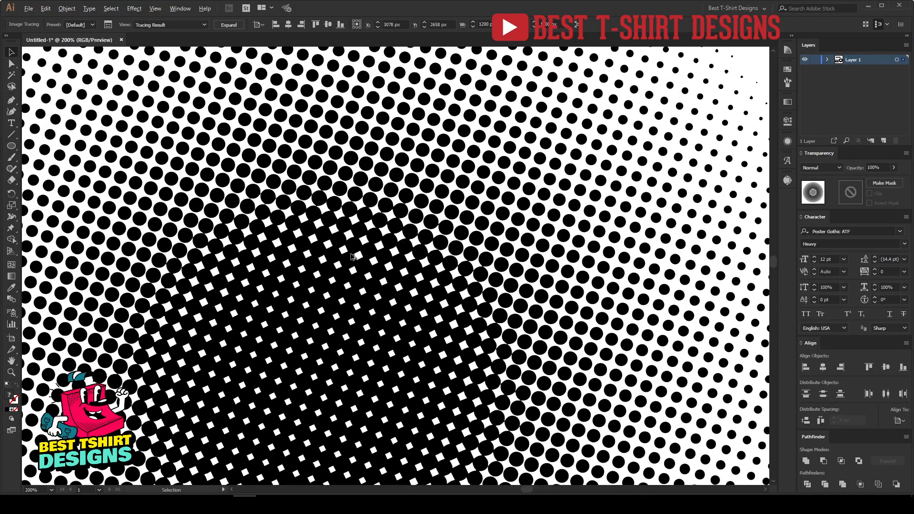
Zoom in and out across the traced circle to inspect its halftone dots
scroll(357, 309, down, 1)
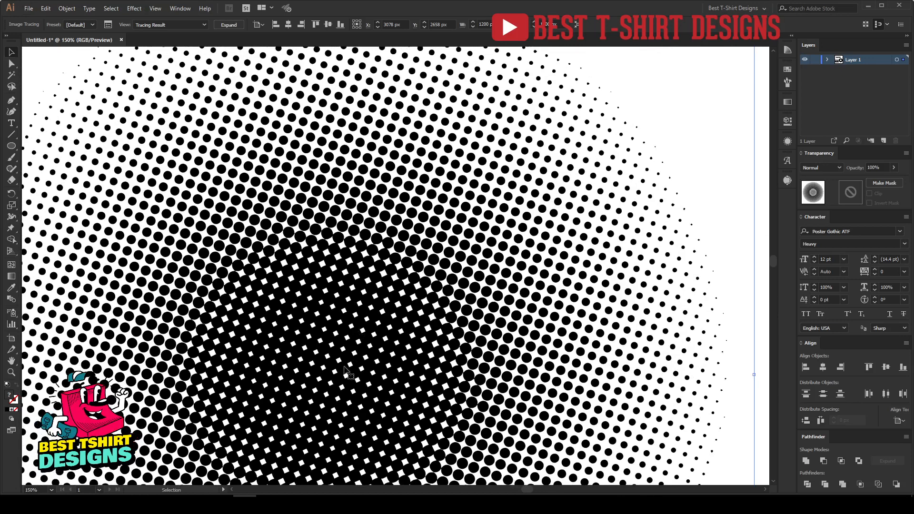
scroll(305, 334, down, 1)
scroll(429, 205, up, 3)
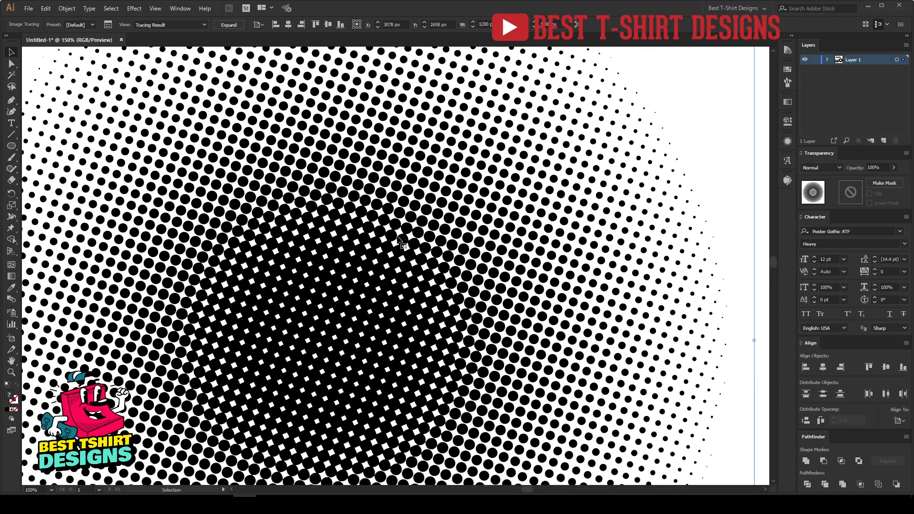
scroll(399, 241, up, 1)
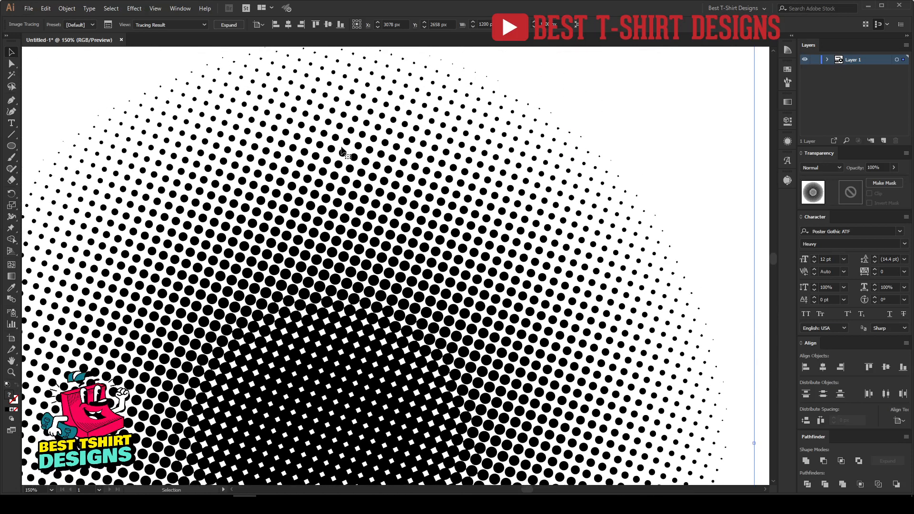
scroll(468, 92, up, 1)
scroll(302, 244, up, 5)
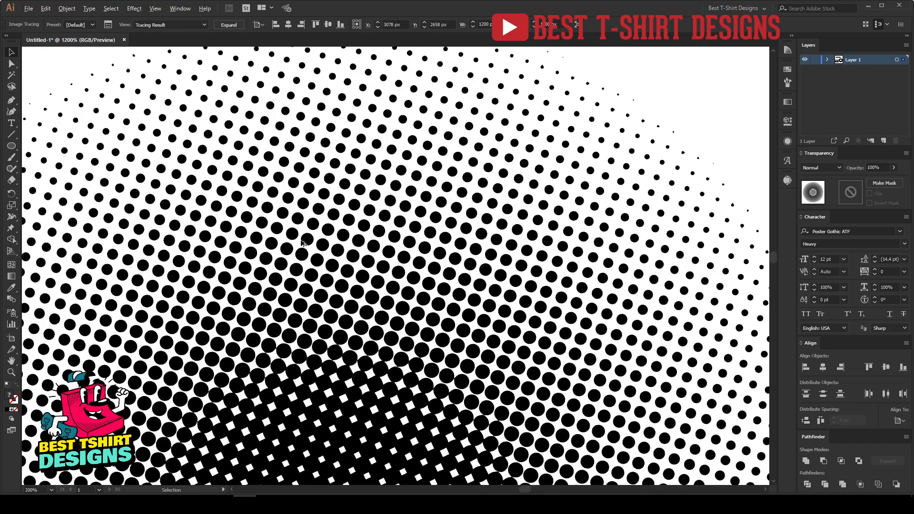
scroll(300, 245, up, 3)
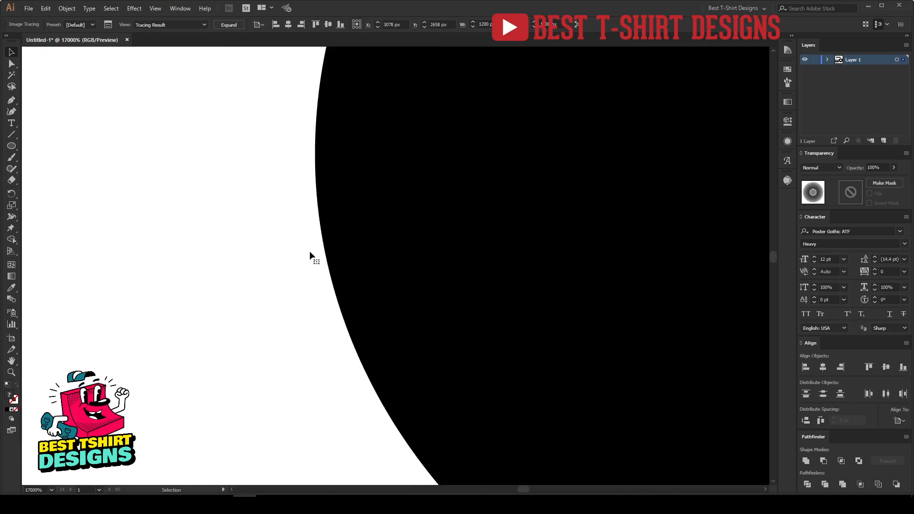
scroll(307, 253, down, 3)
scroll(308, 253, down, 3)
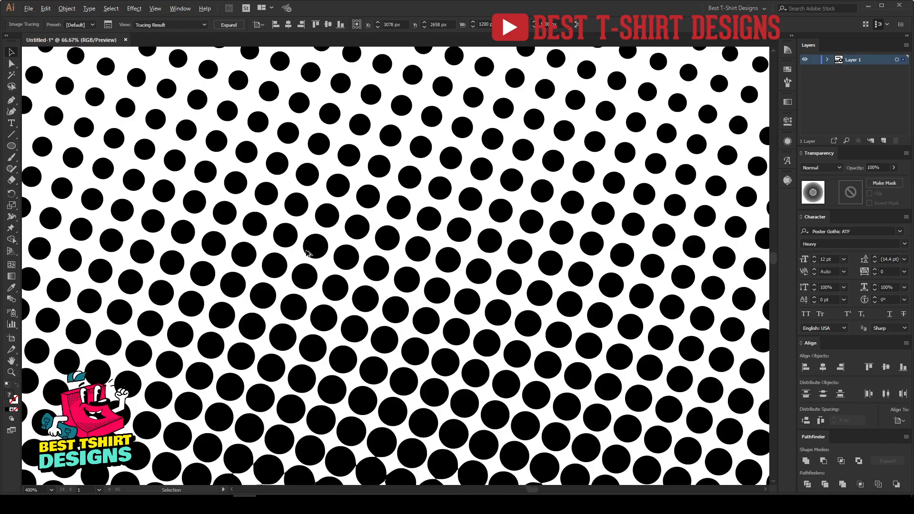
scroll(307, 253, down, 3)
drag(305, 301, 461, 228)
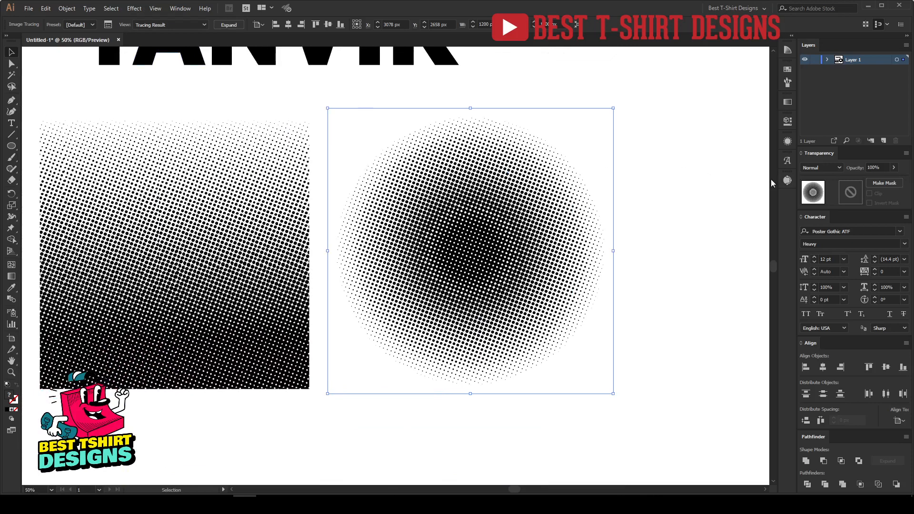
Open the Image Trace panel for the traced circle and enable Ignore White under Advanced options
click(787, 182)
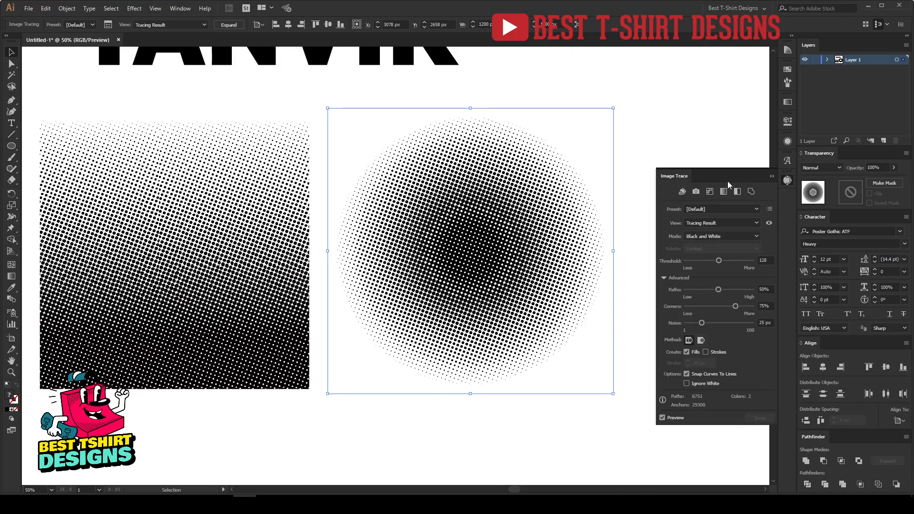
click(788, 181)
click(107, 26)
click(665, 277)
click(664, 277)
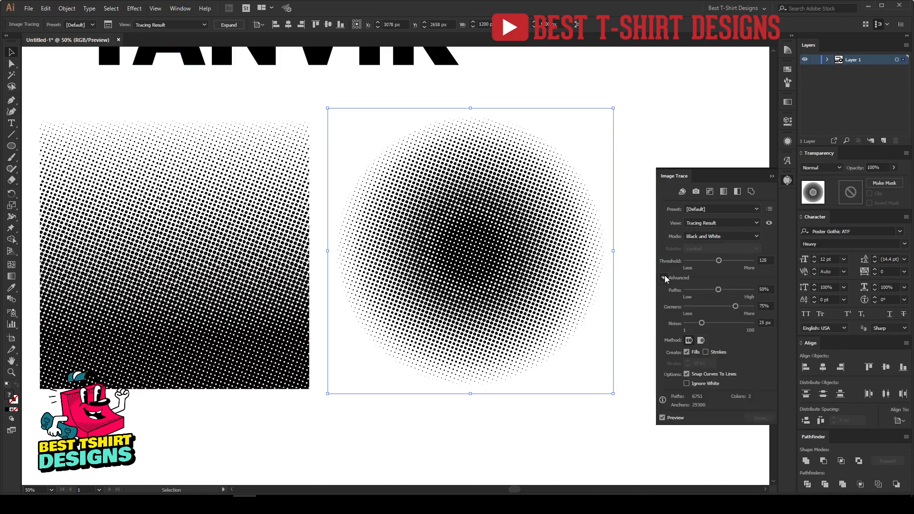
click(698, 385)
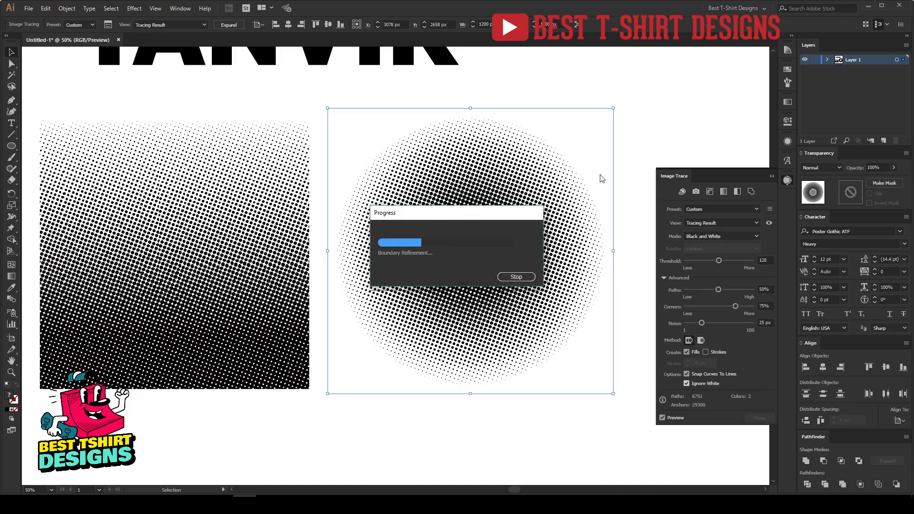
click(631, 269)
Select the traced circle and expand it into paths
scroll(629, 269, down, 3)
drag(607, 272, 289, 249)
drag(257, 328, 257, 331)
click(204, 251)
scroll(204, 251, up, 5)
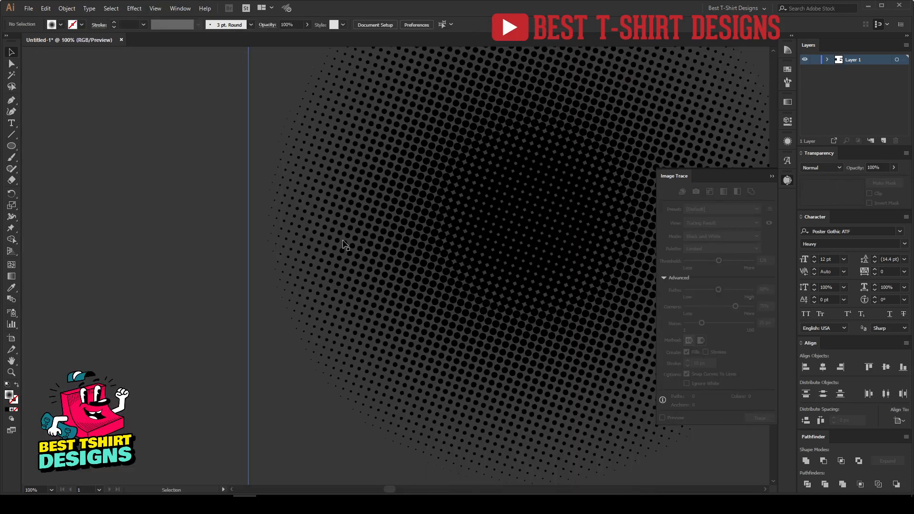
click(343, 242)
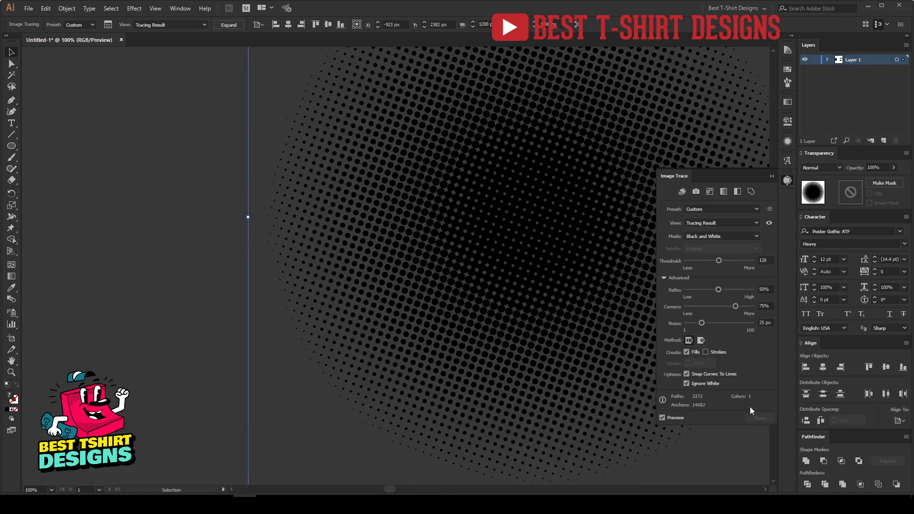
click(224, 27)
click(171, 249)
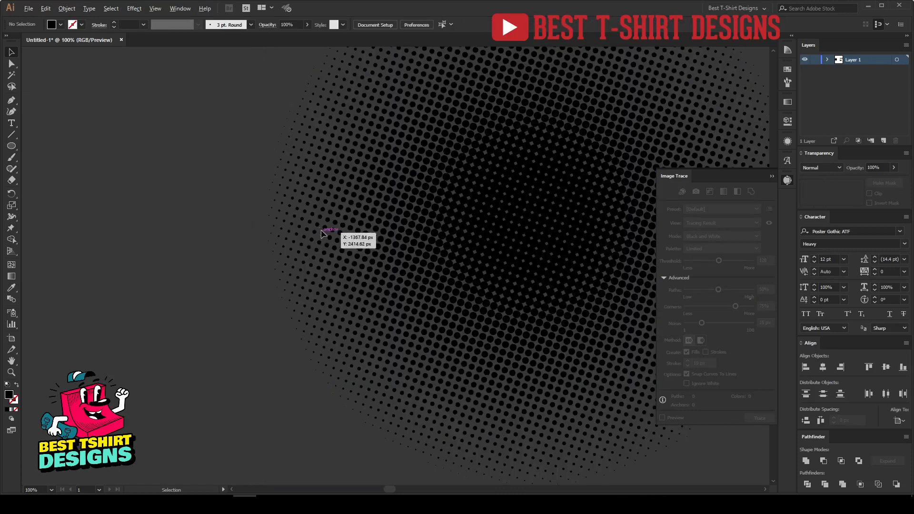
Move the expanded circle from the pasteboard onto the artboard below and right of the halftone square
scroll(337, 226, up, 8)
scroll(198, 130, up, 4)
scroll(206, 161, up, 3)
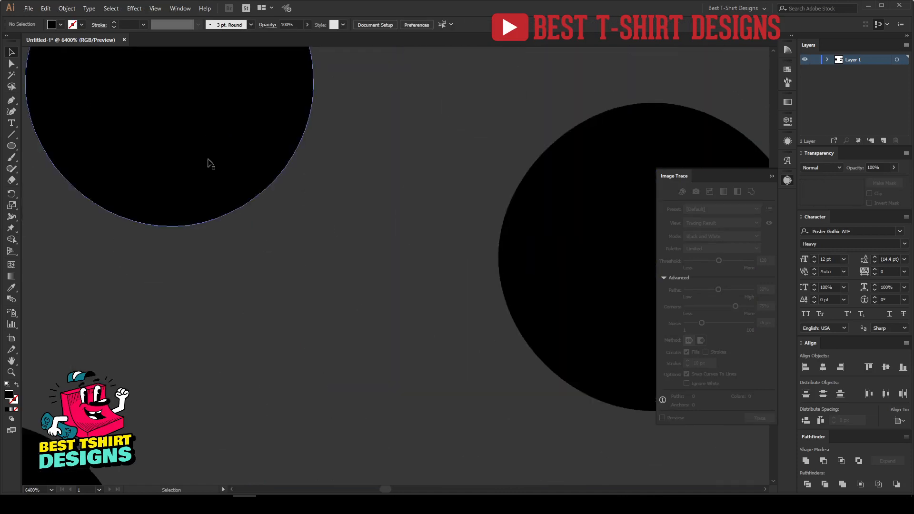
scroll(233, 202, down, 15)
scroll(189, 197, down, 2)
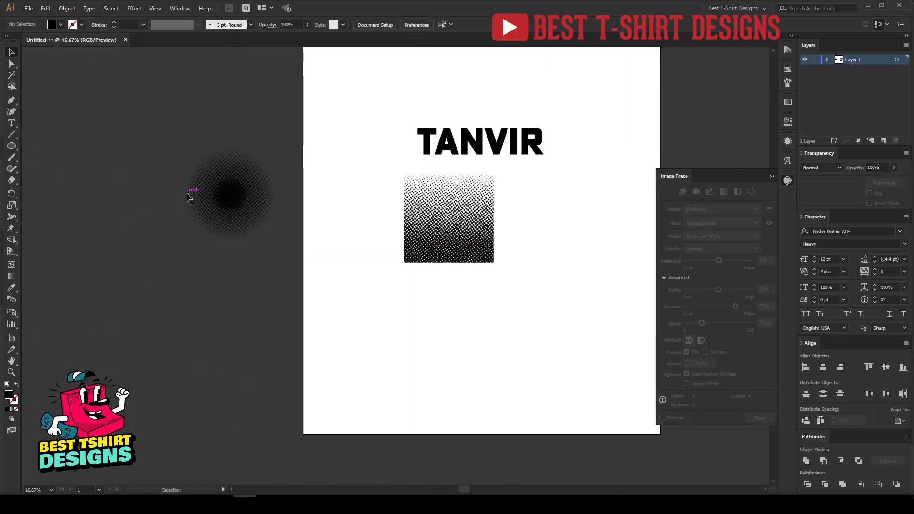
drag(233, 199, 554, 320)
click(602, 263)
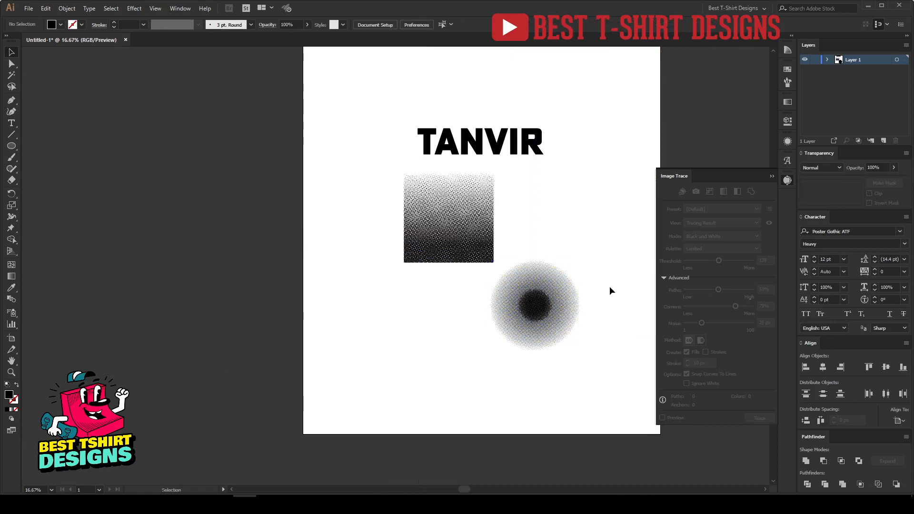
Zoom in to inspect the expanded circle's dots and view the halftone square
drag(610, 290, 535, 286)
drag(482, 312, 542, 326)
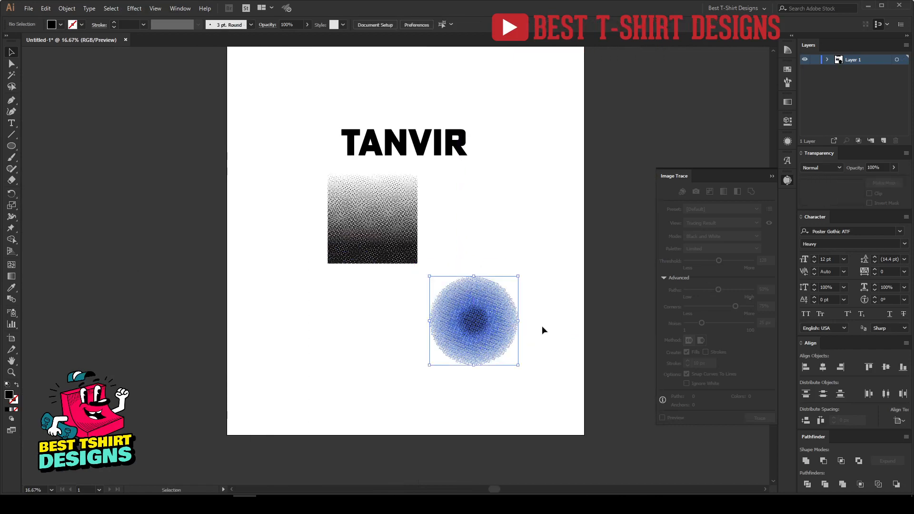
click(542, 327)
scroll(487, 336, up, 5)
scroll(329, 223, up, 2)
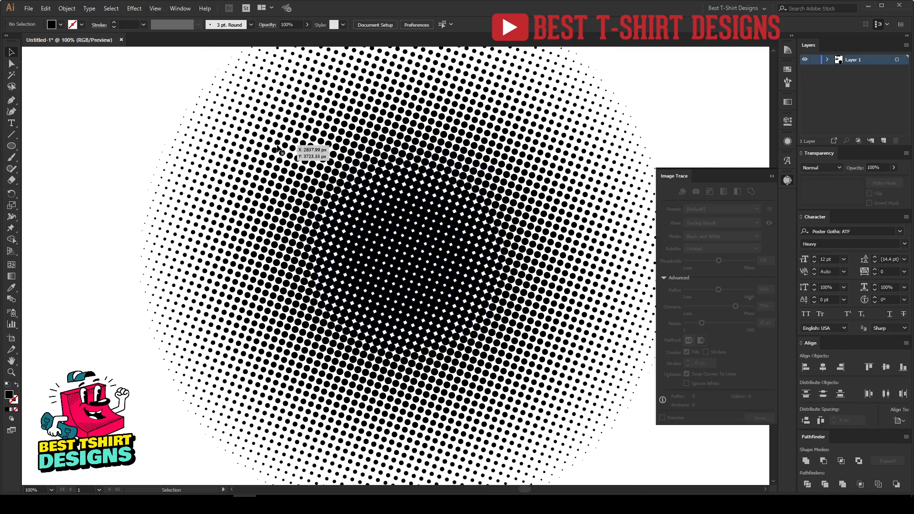
scroll(419, 315, down, 3)
scroll(538, 301, up, 5)
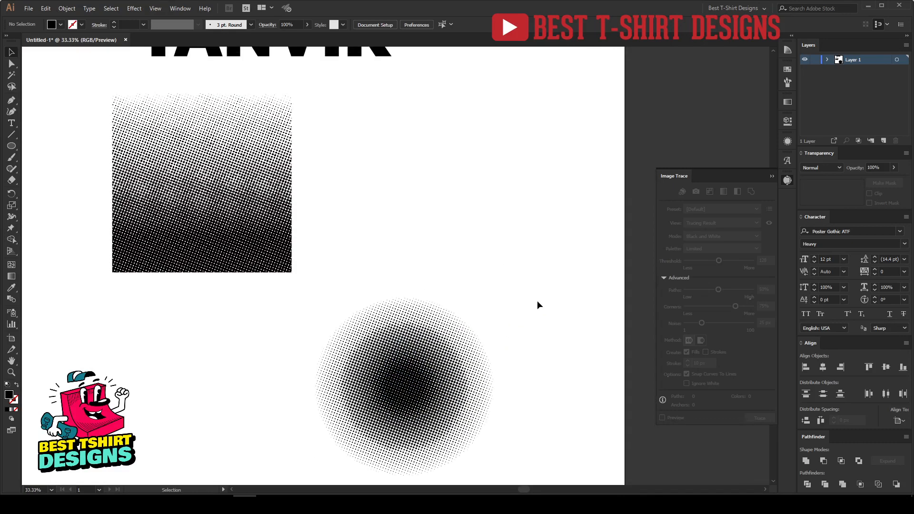
drag(654, 349, 653, 349)
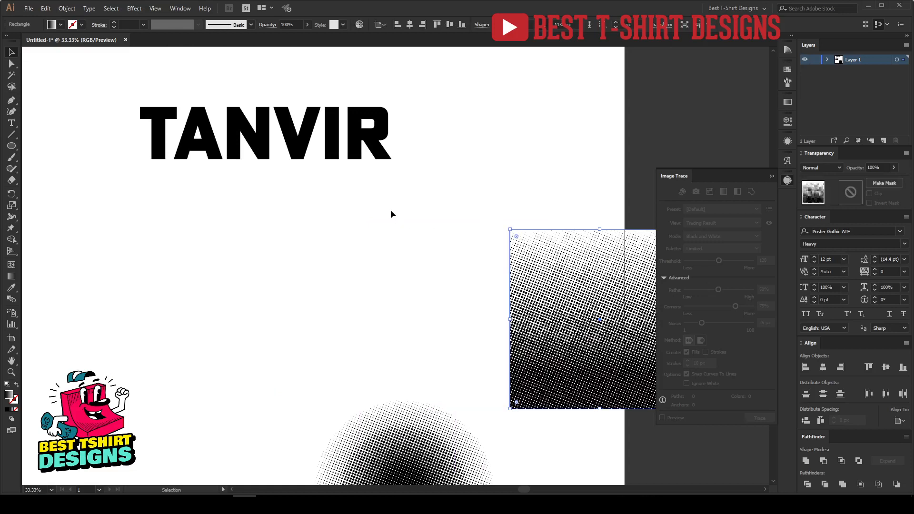
click(153, 92)
scroll(153, 92, up, 2)
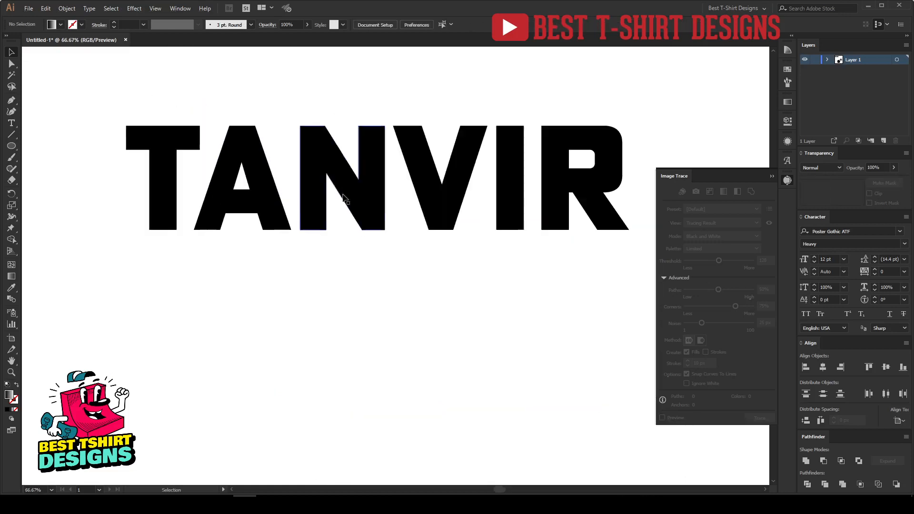
Select the TANVIR lettering and fill it with the red swatch
click(787, 181)
key(ctrl+a)
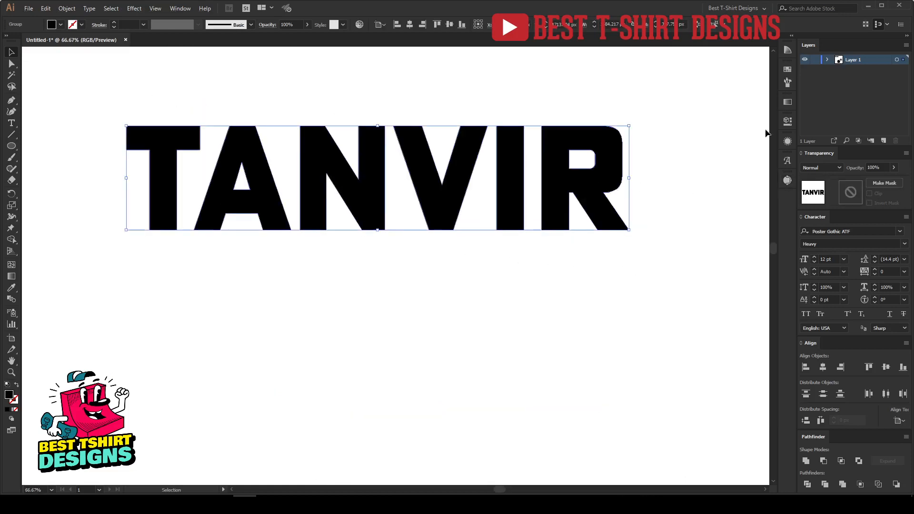
click(788, 70)
click(736, 95)
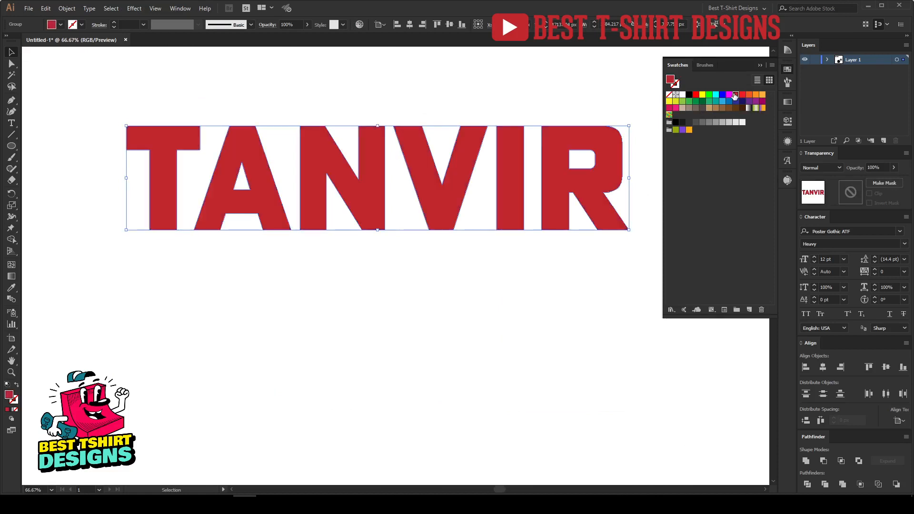
click(320, 305)
Swap the lettering's red fill to a stroke and set the stroke weight to 16 pt
scroll(219, 103, up, 1)
scroll(269, 176, down, 1)
key(space)
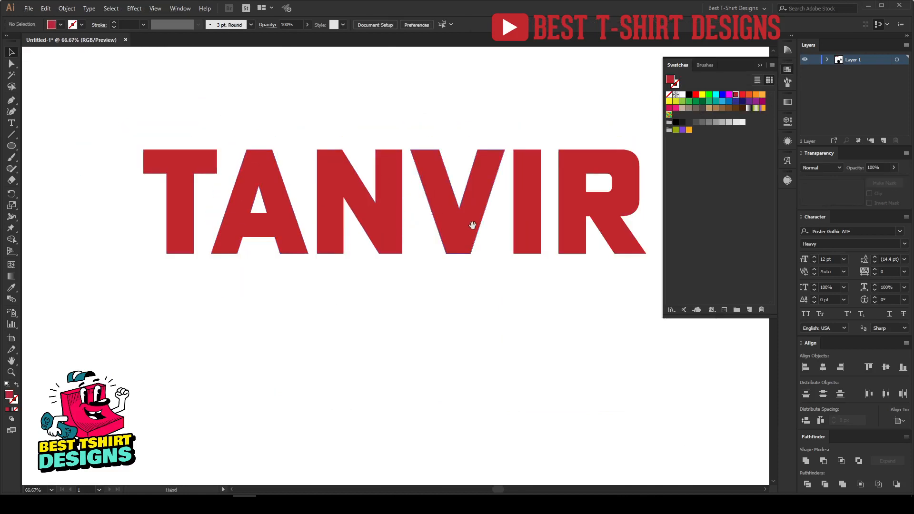
click(789, 69)
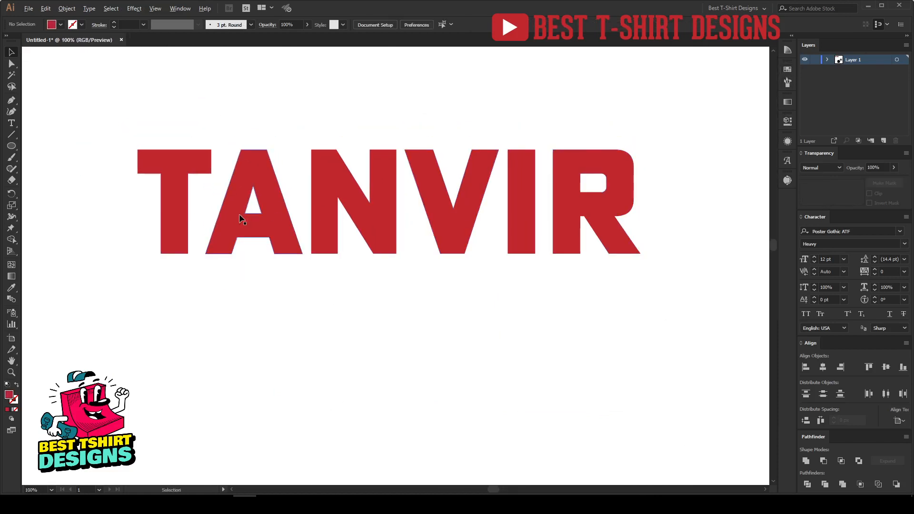
key(space)
drag(450, 275, 380, 281)
scroll(396, 277, down, 1)
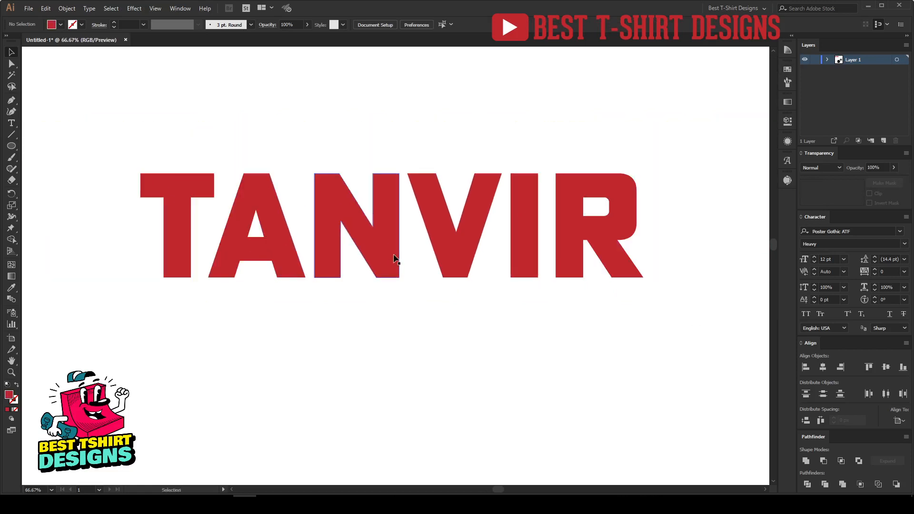
click(394, 259)
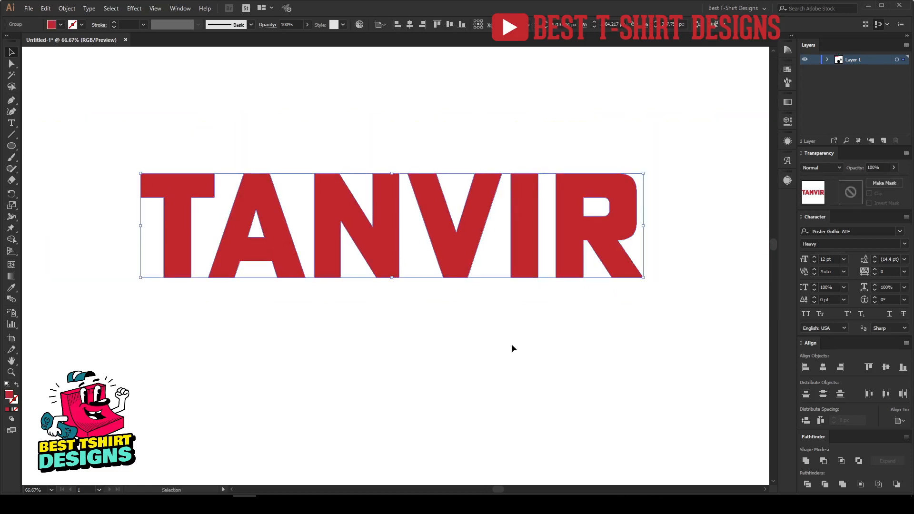
key(a)
key(v)
key(shift+x)
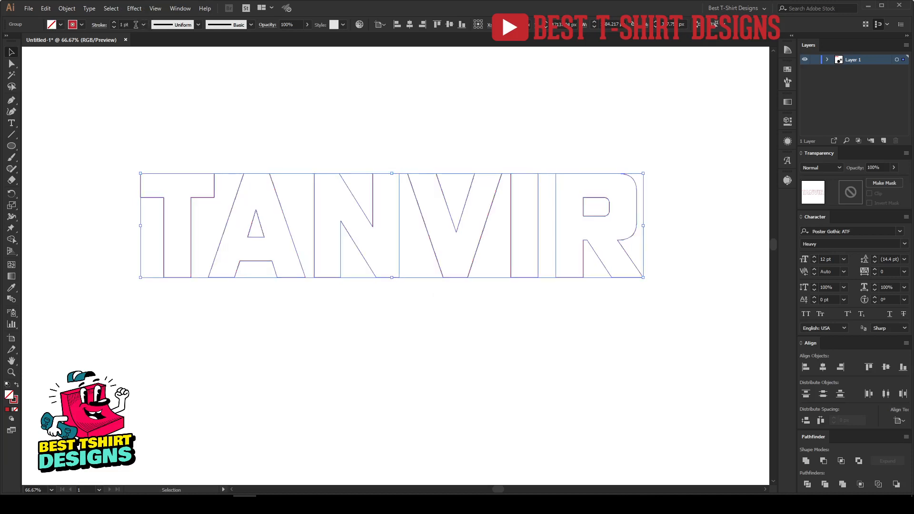
scroll(136, 24, up, 1)
scroll(136, 25, up, 1)
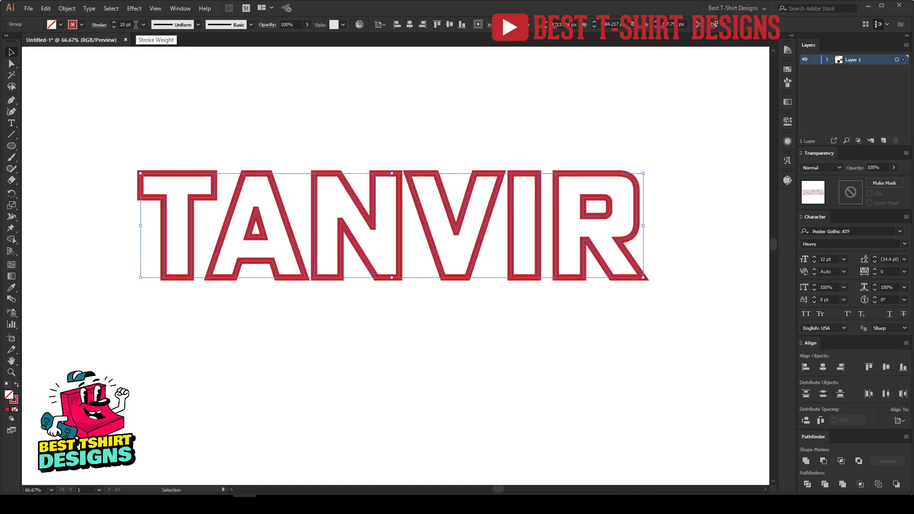
scroll(136, 25, down, 4)
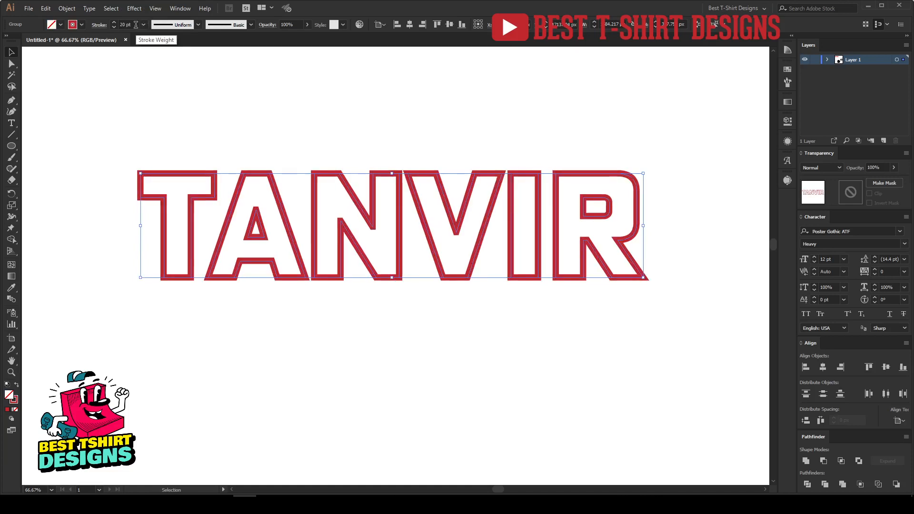
click(427, 113)
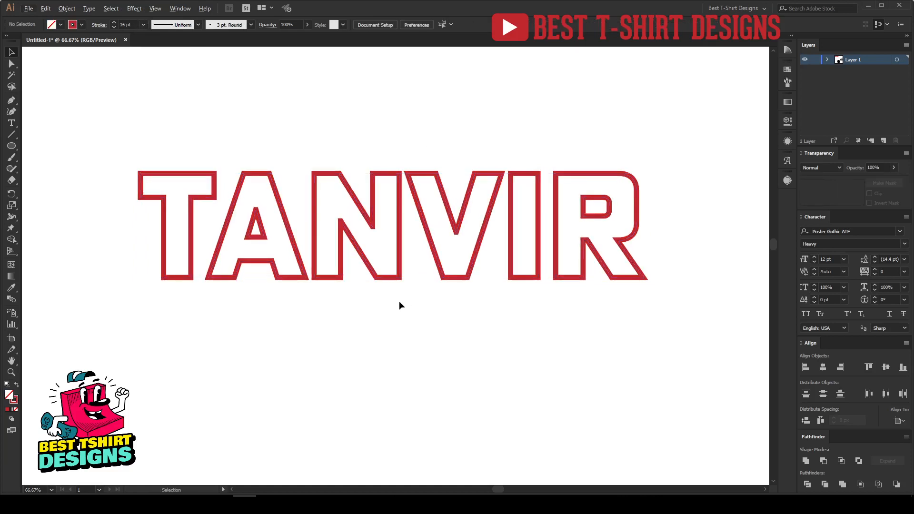
Select the TANVIR lettering and swap its red stroke back to a red fill
click(193, 233)
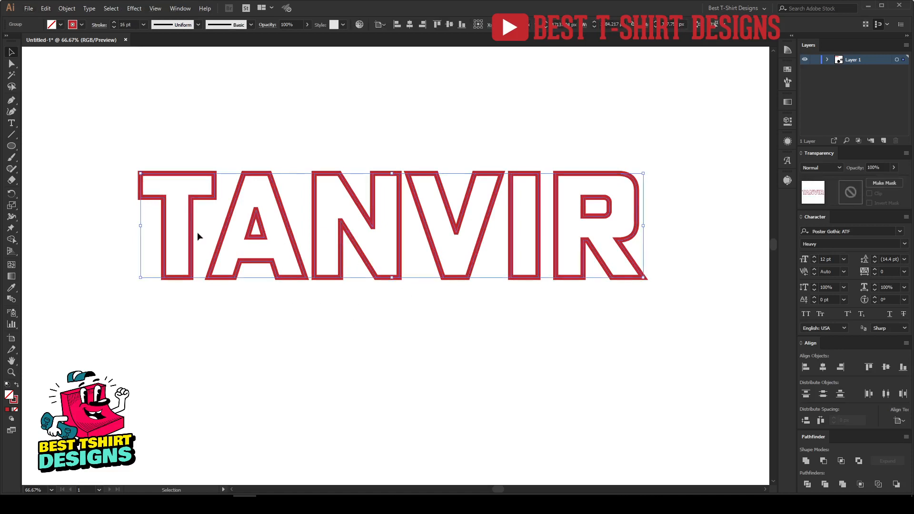
scroll(341, 220, up, 1)
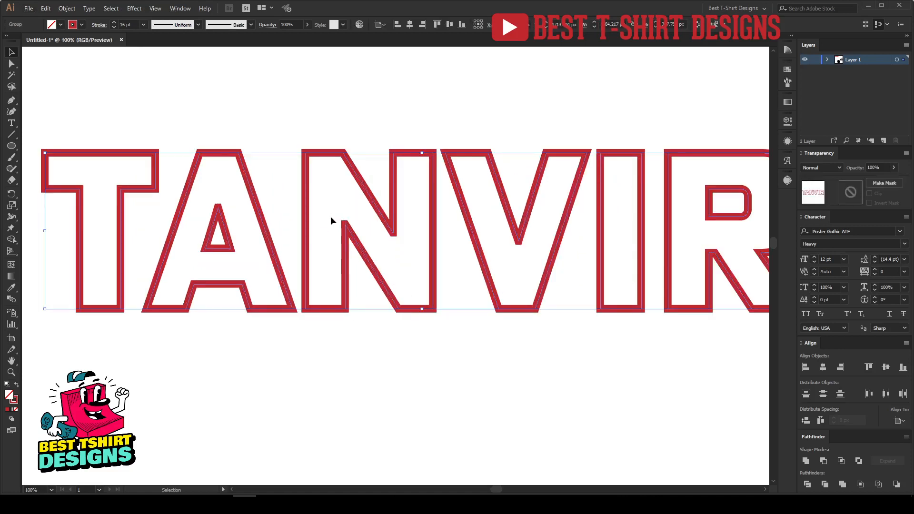
scroll(263, 220, down, 1)
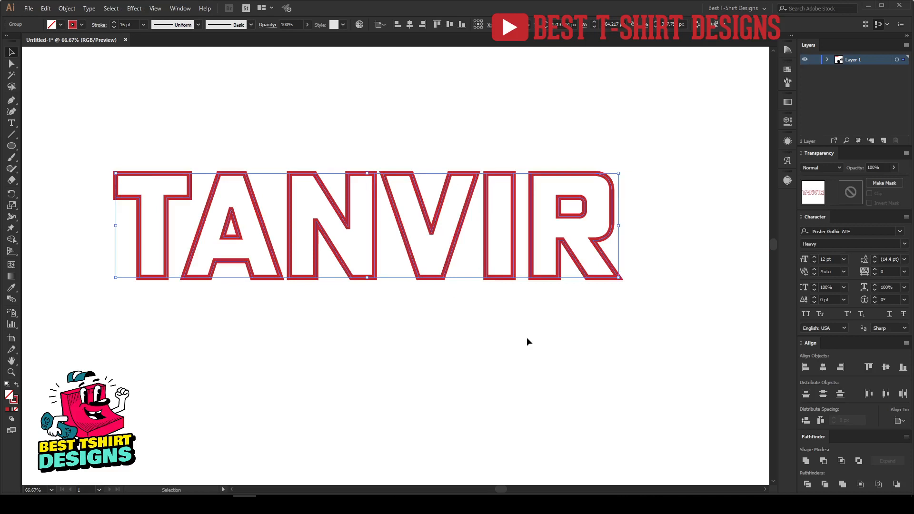
key(a)
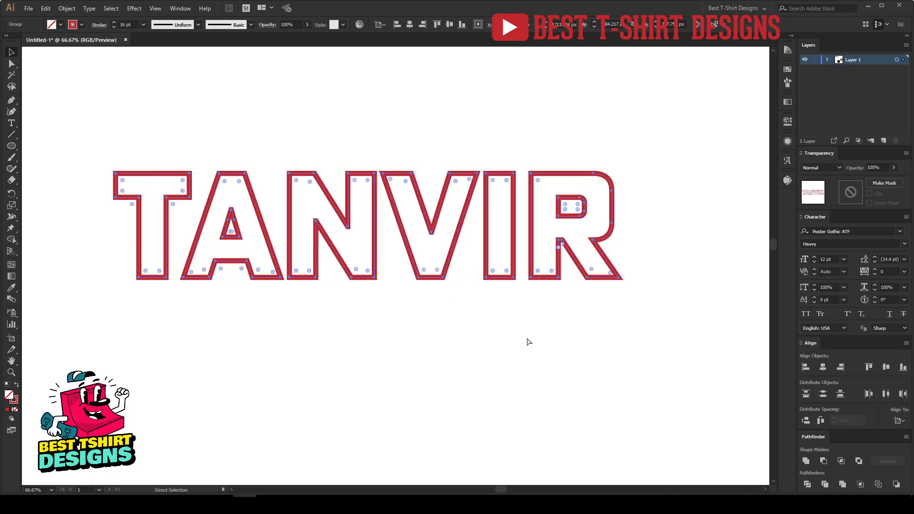
key(v)
key(shift+x)
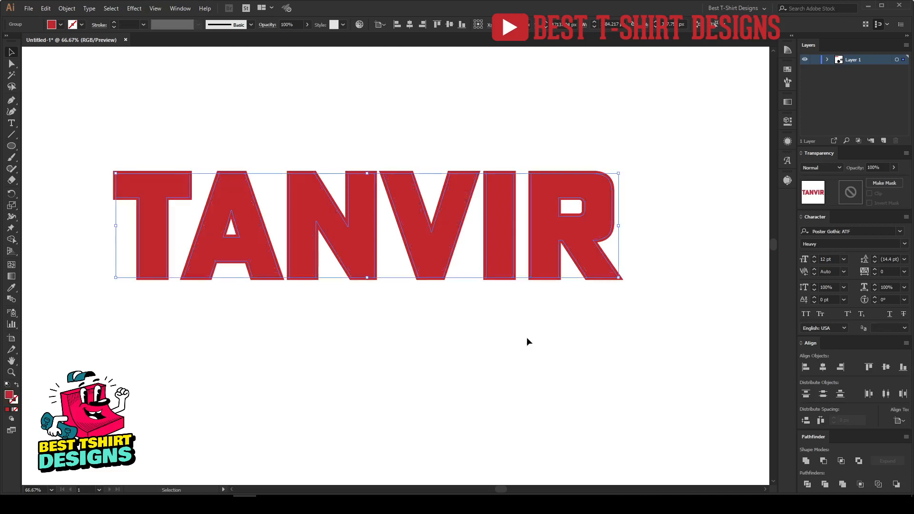
Fill the lettering with the blue swatch and inspect its outline close up
click(788, 70)
click(722, 94)
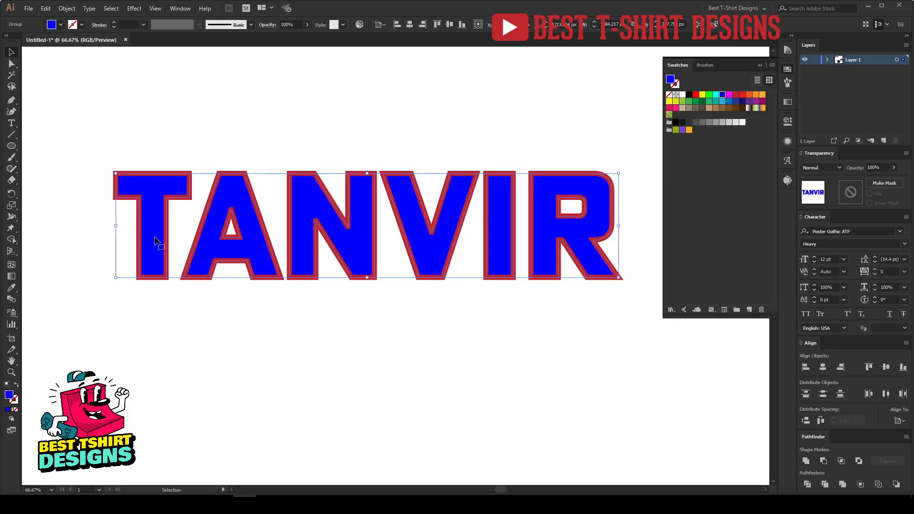
scroll(135, 237, up, 3)
click(113, 220)
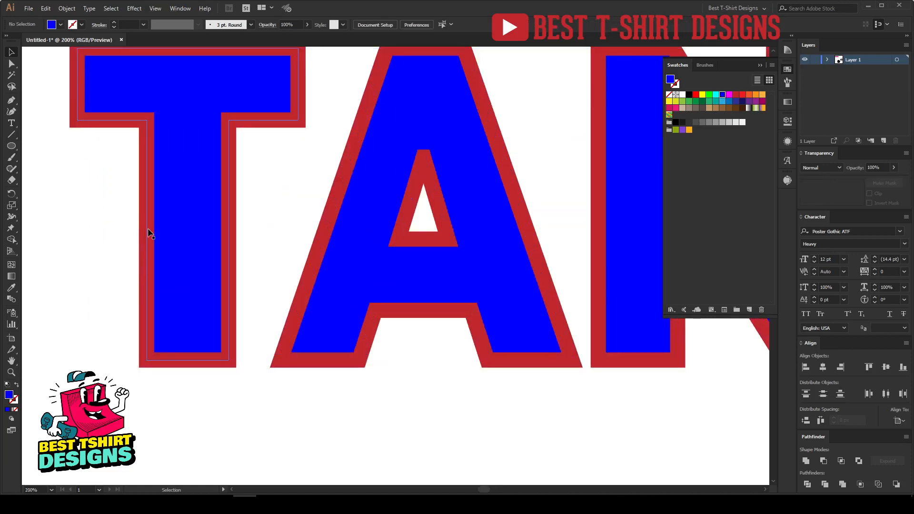
click(150, 233)
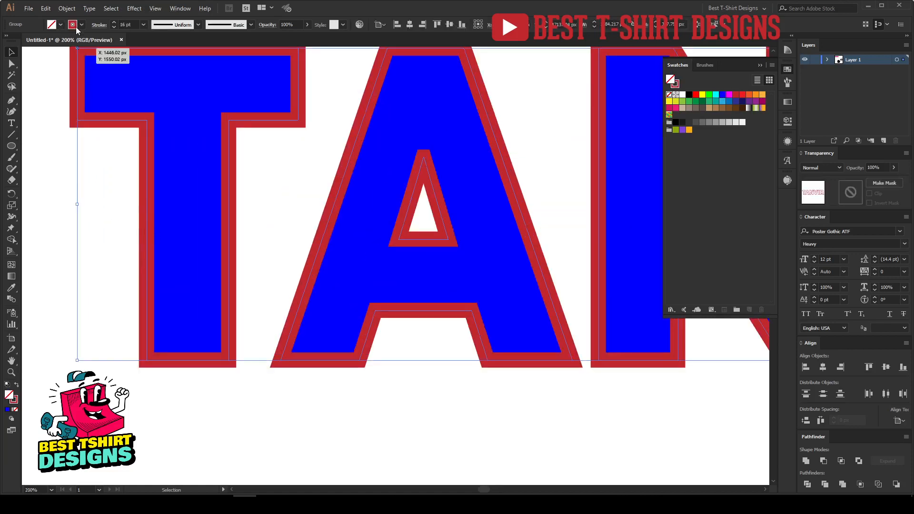
click(187, 159)
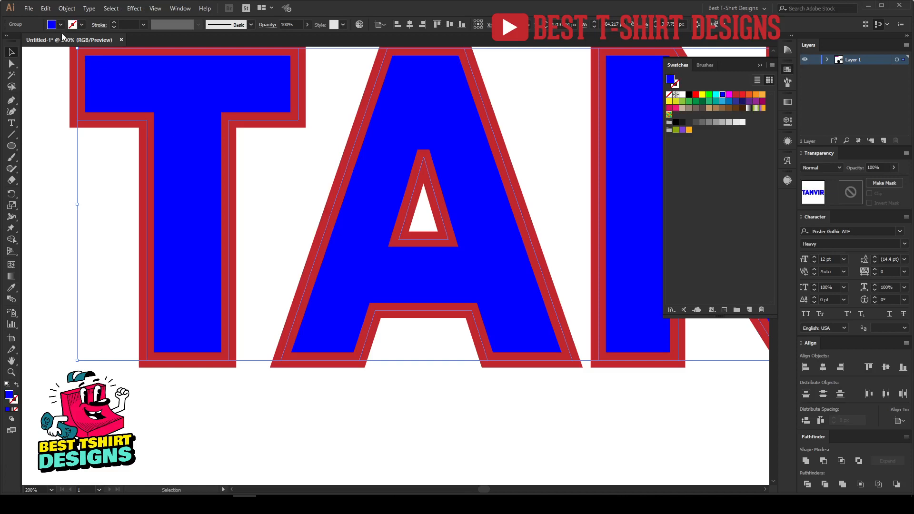
Refill the lettering with the red swatch and deselect it
key(ctrl+minus)
key(ctrl+minus)
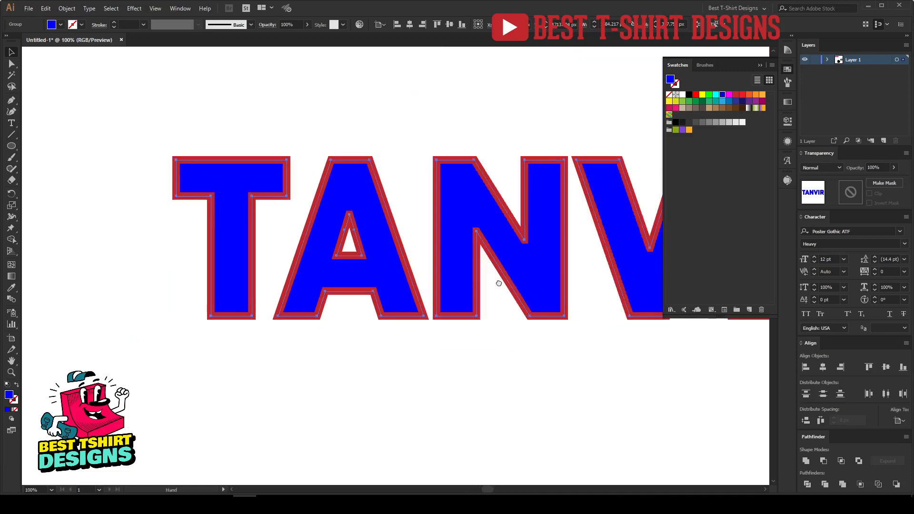
drag(589, 252, 556, 241)
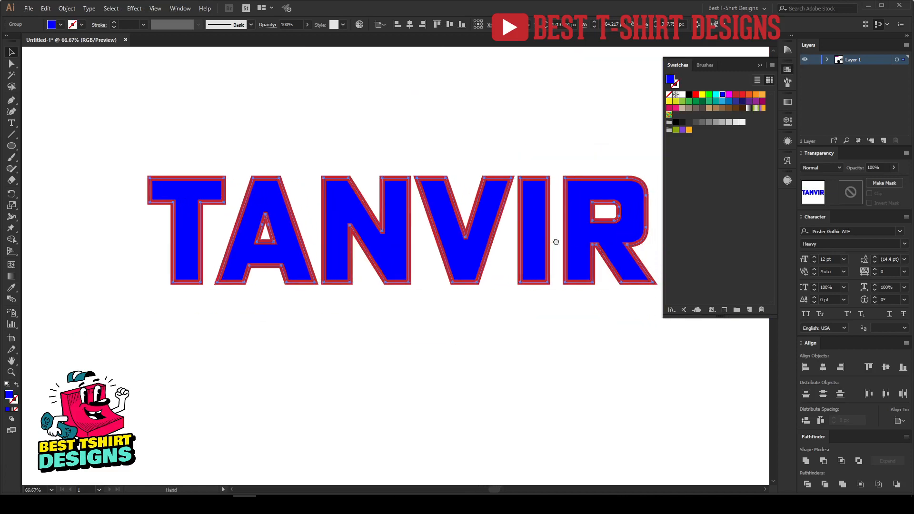
click(737, 94)
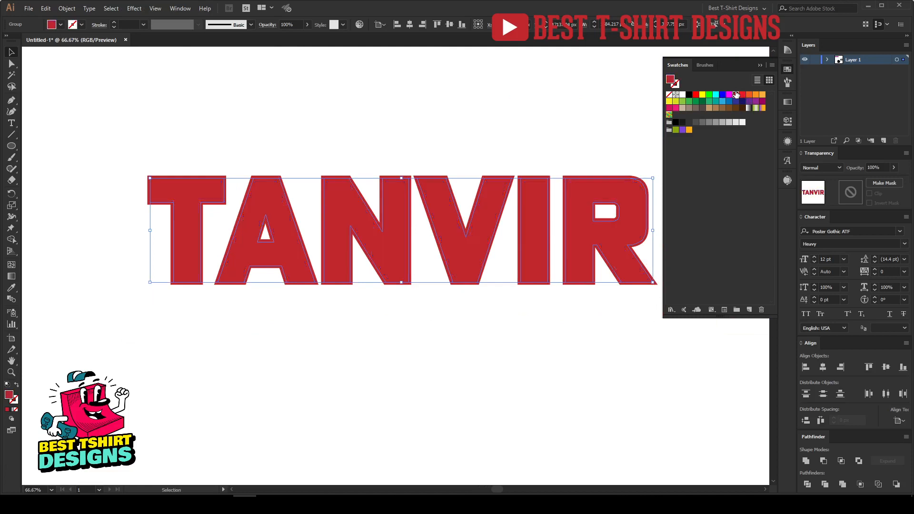
click(380, 127)
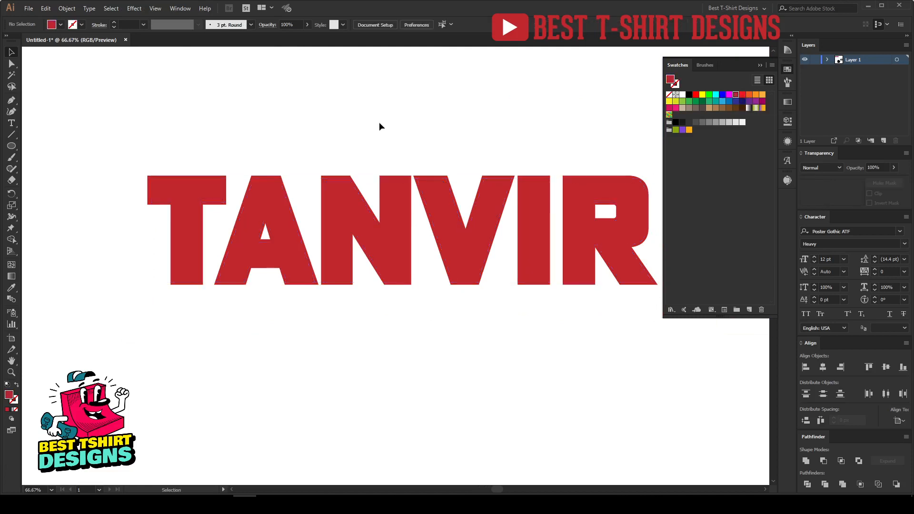
Try to build an opacity mask on the lettering by drawing and deleting a rectangle inside it
click(391, 232)
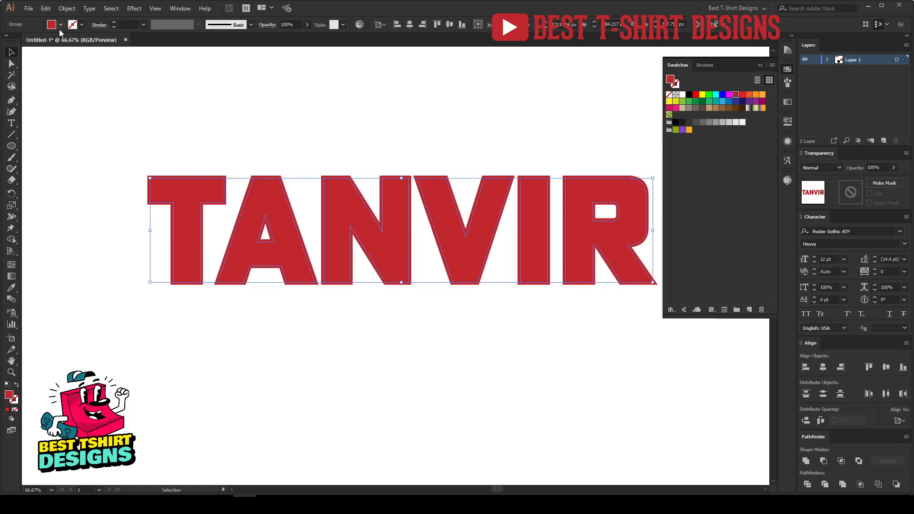
double_click(853, 193)
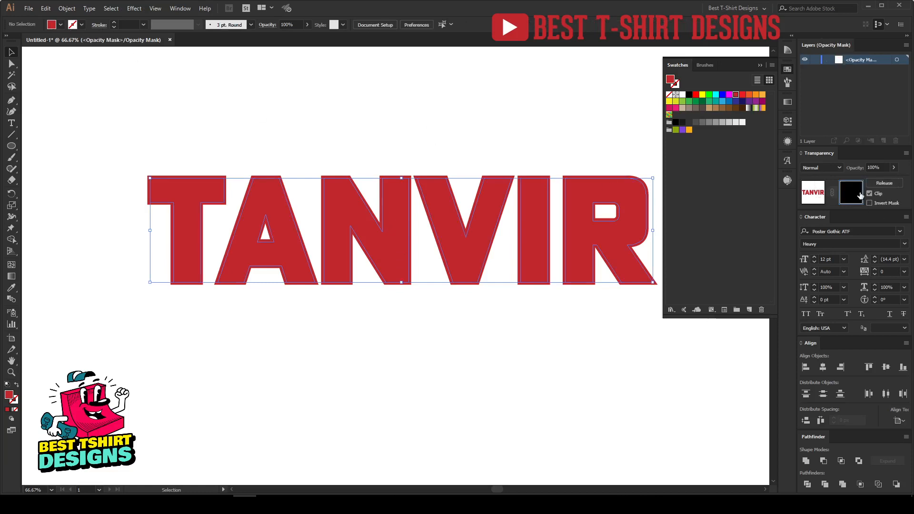
drag(469, 319, 409, 300)
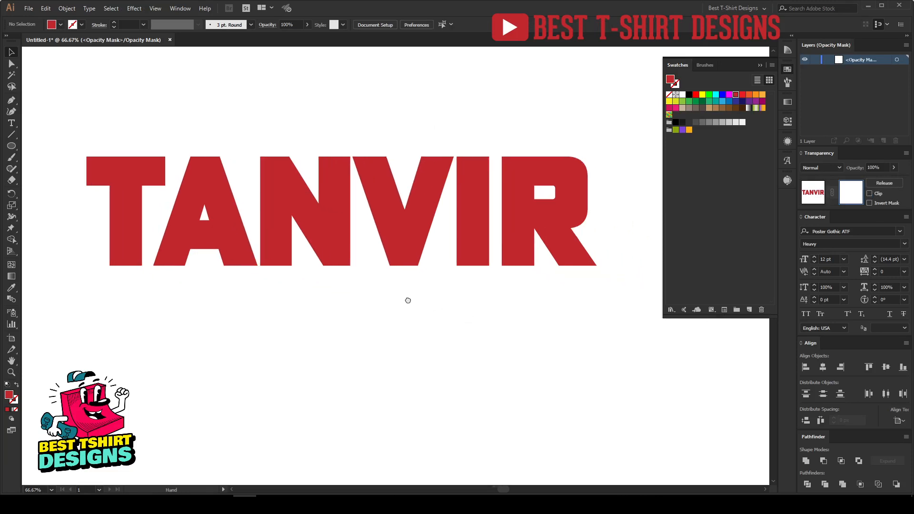
drag(15, 148, 48, 145)
mouse_move(78, 185)
mouse_down()
mouse_move(388, 281)
mouse_move(614, 291)
mouse_up()
key(v)
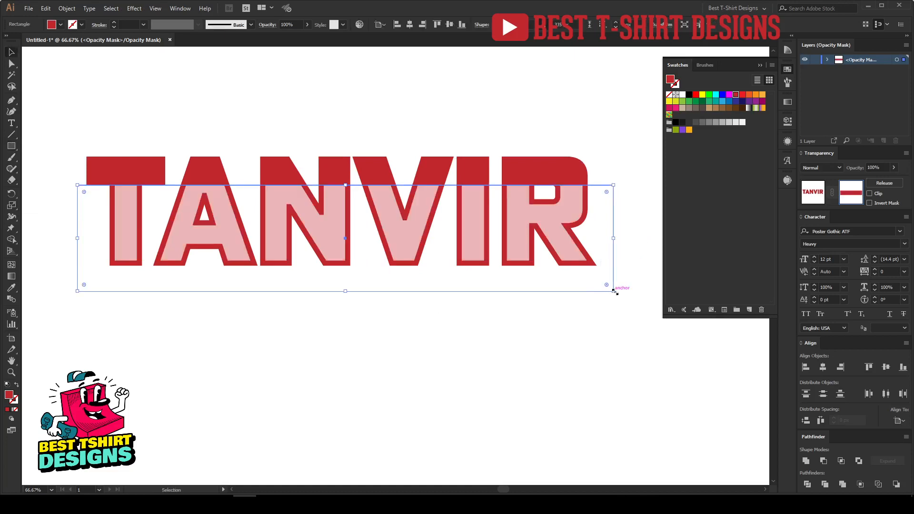
key(Delete)
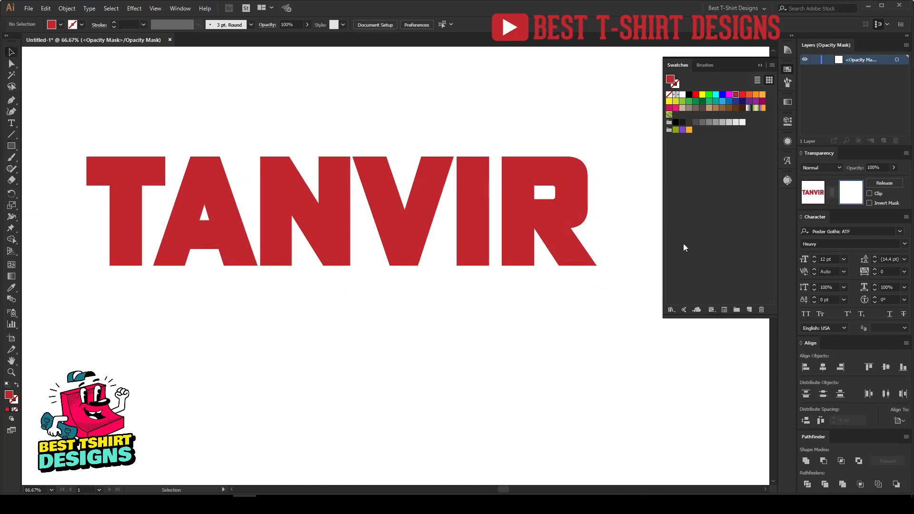
click(815, 192)
key(a)
click(504, 298)
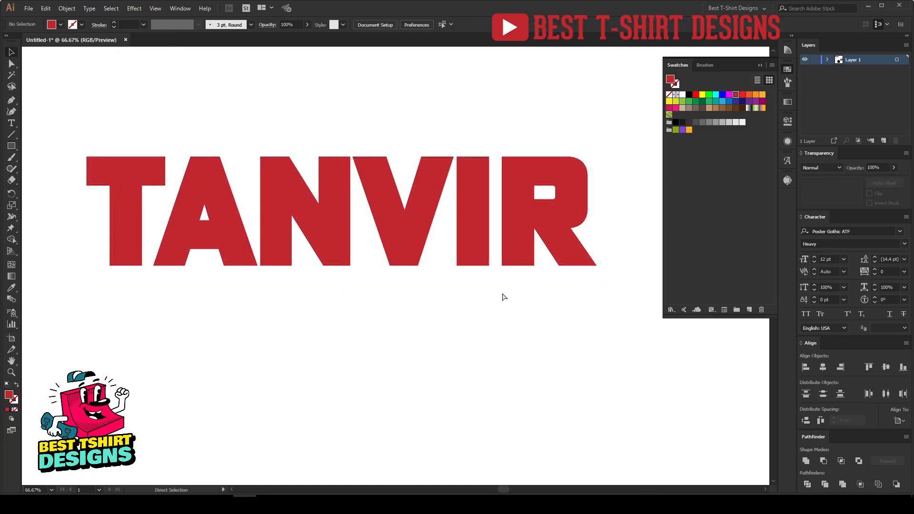
Paste a rectangle in front across the lettering's lower half and fill it black
key(ctrl+f)
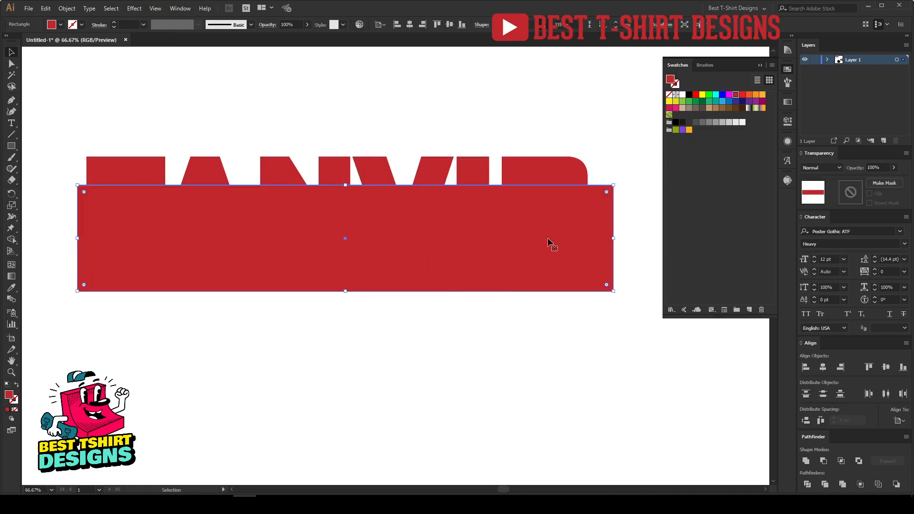
key(space)
drag(300, 300, 306, 301)
key(v)
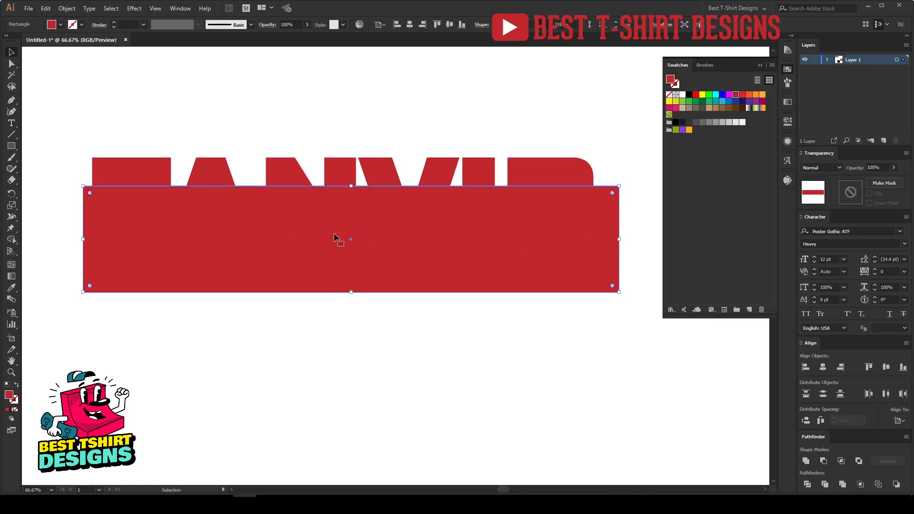
click(689, 96)
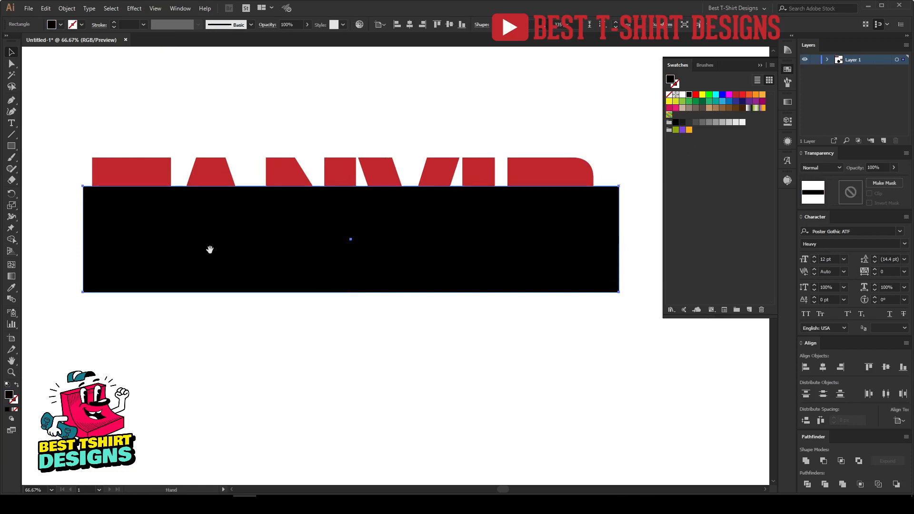
key(space)
drag(197, 234, 201, 234)
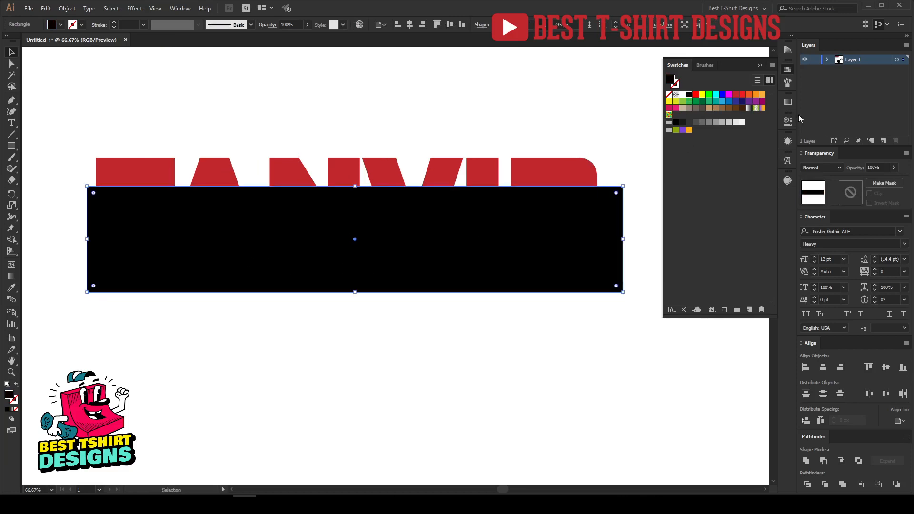
Fill the rectangle with a linear white-to-black gradient angled 90°, white at the top
click(788, 103)
click(725, 167)
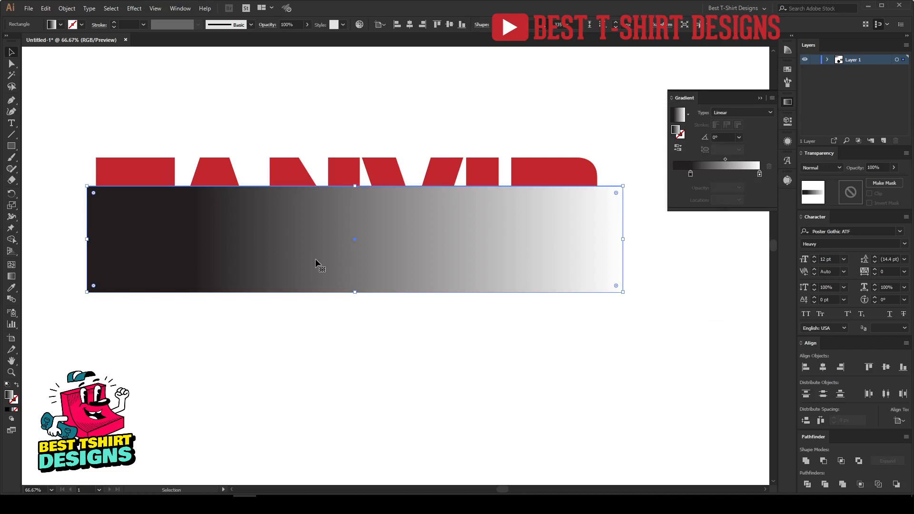
key(g)
drag(358, 294, 362, 187)
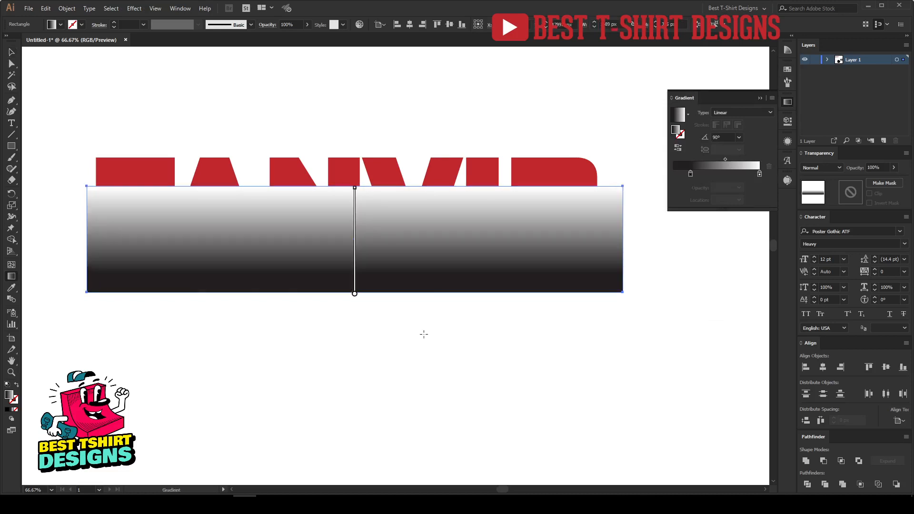
key(v)
click(383, 344)
click(390, 254)
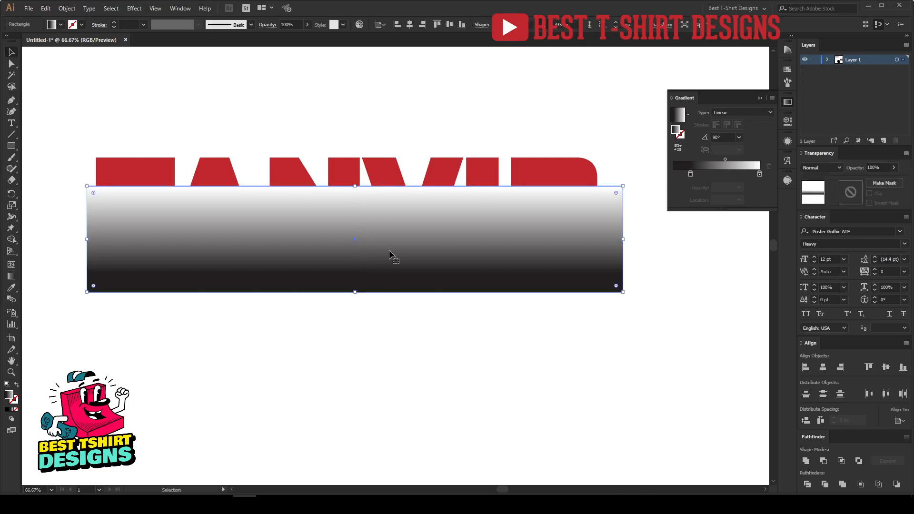
Apply Color Halftone to the rectangle with a 100-pixel max radius, then undo it
click(135, 9)
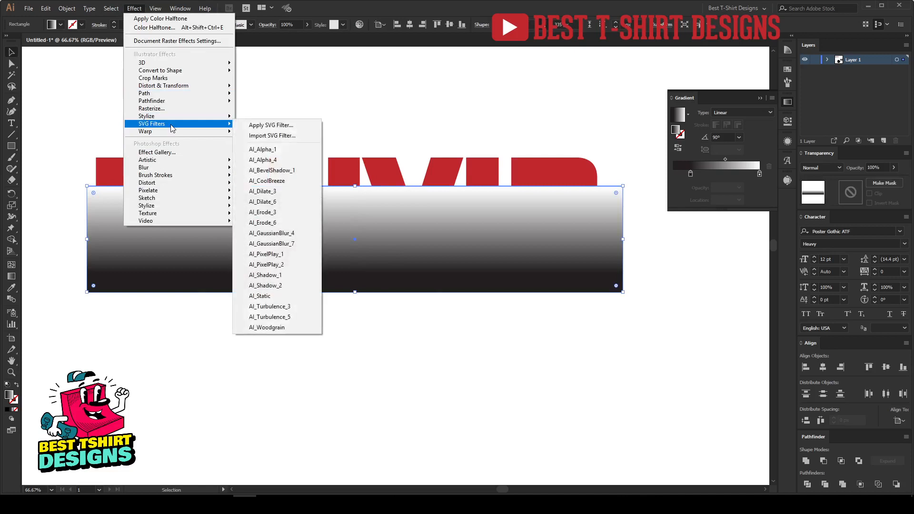
mouse_move(171, 192)
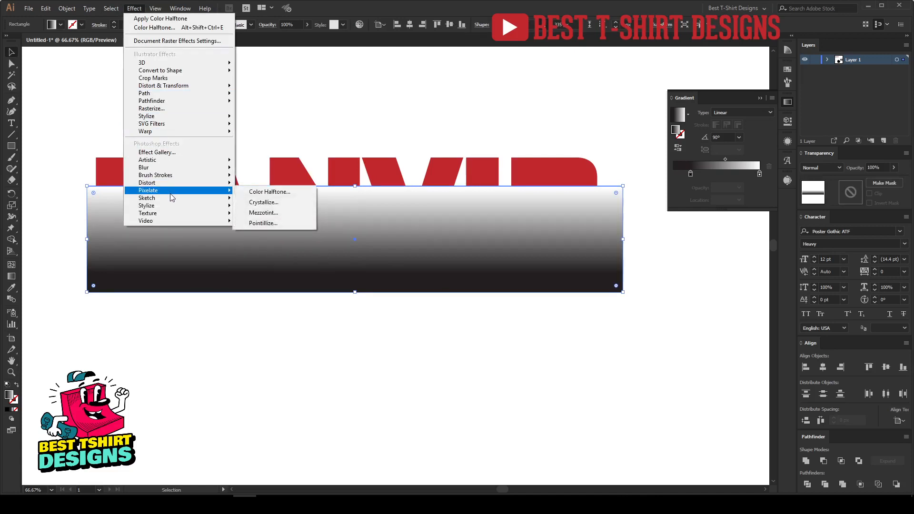
click(277, 192)
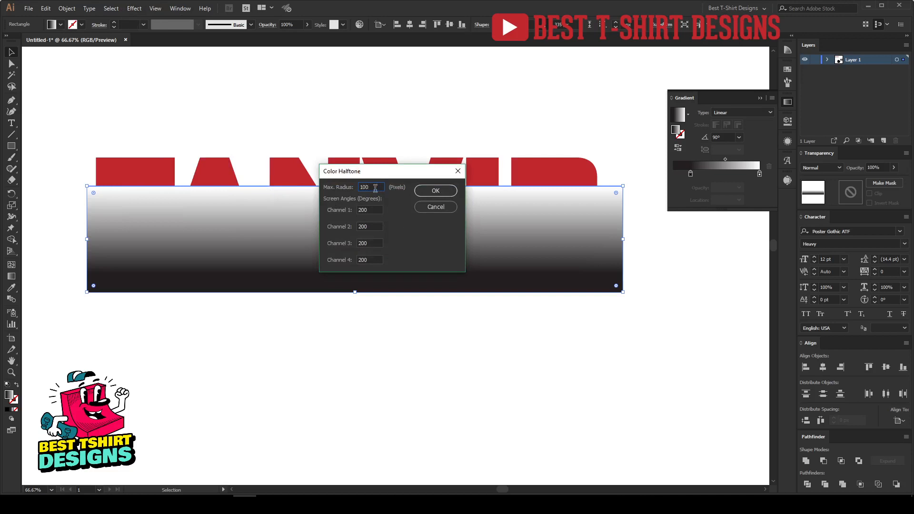
click(448, 191)
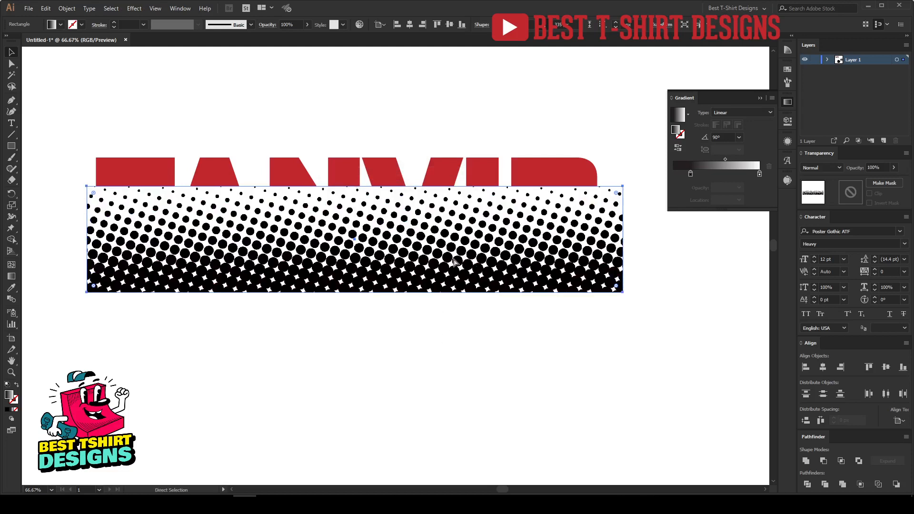
key(ctrl+z)
Apply Color Halftone to the gradient rectangle with a max radius of 20 pixels
click(129, 8)
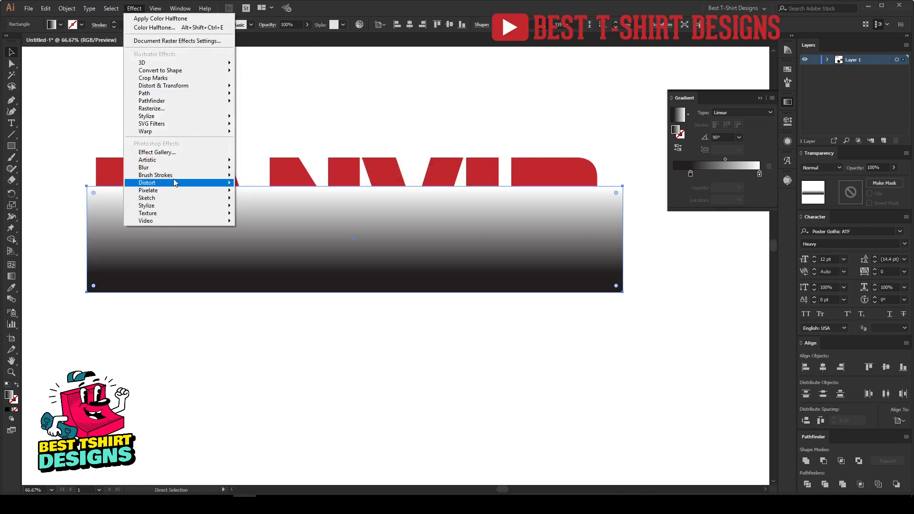
mouse_move(187, 192)
click(259, 191)
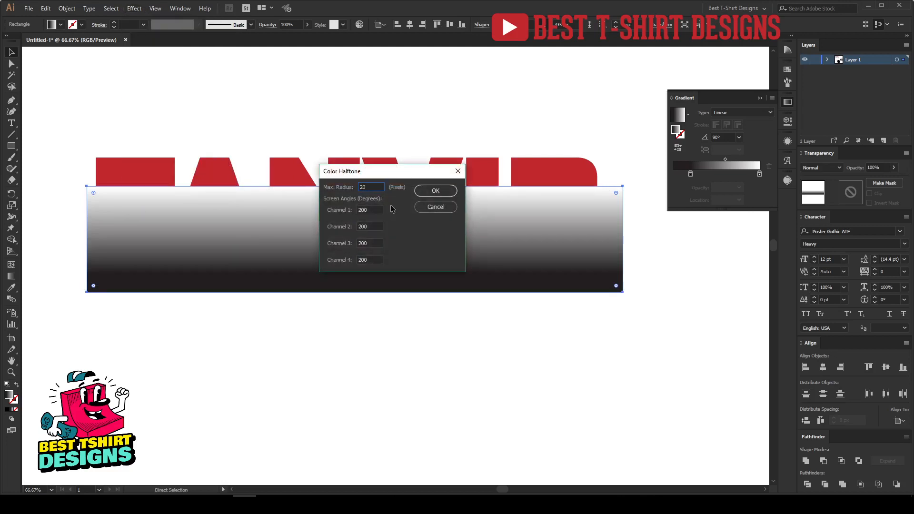
click(449, 192)
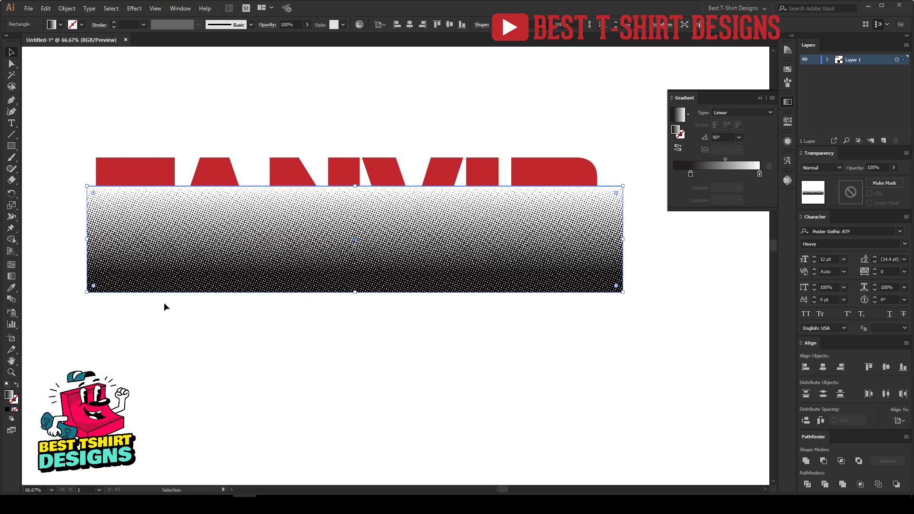
scroll(121, 208, up, 2)
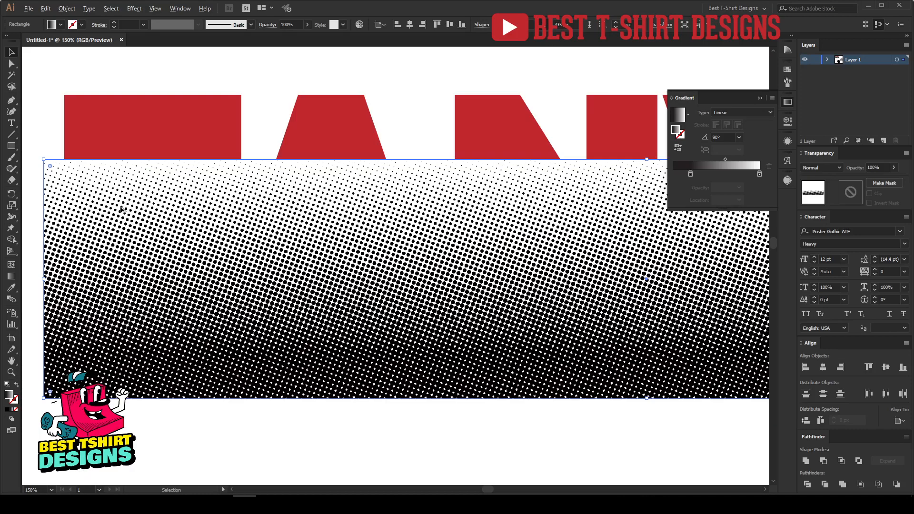
scroll(263, 232, down, 2)
click(505, 344)
drag(521, 348, 480, 343)
click(270, 243)
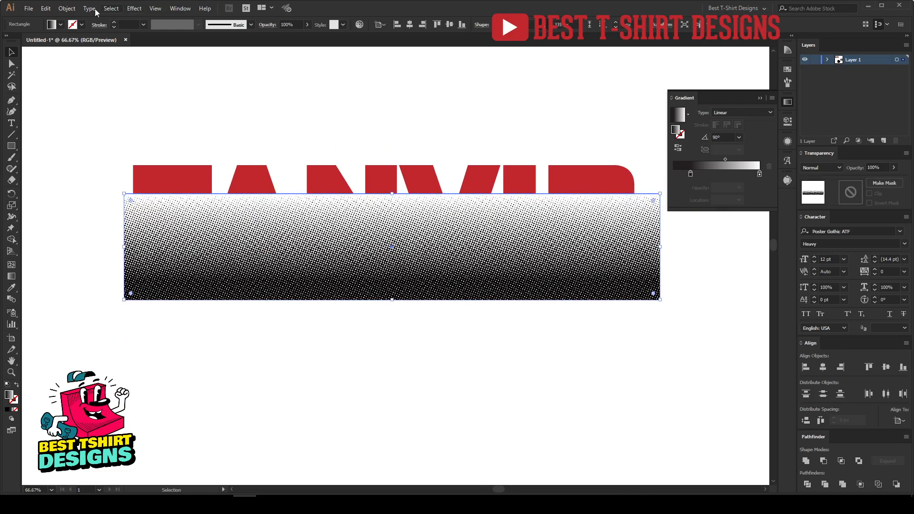
Rasterize the halftone gradient rectangle and run Image Trace on it
click(66, 9)
click(105, 121)
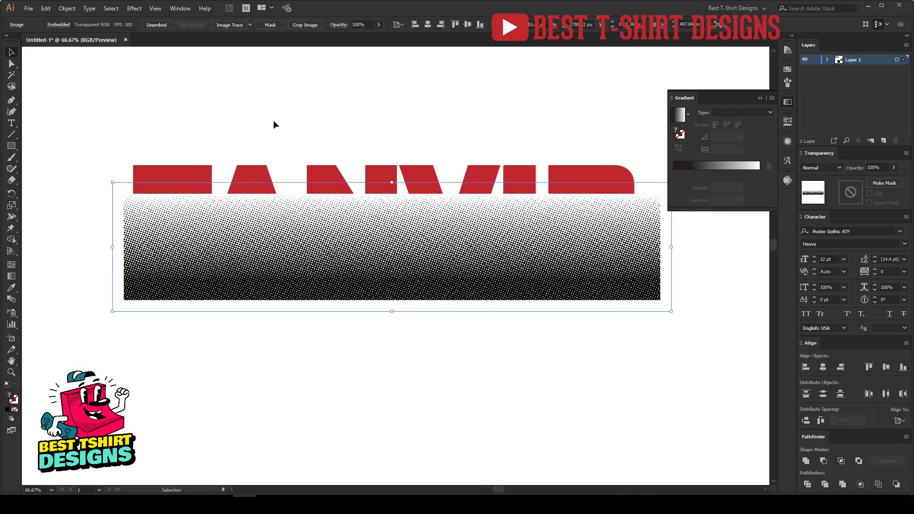
click(235, 29)
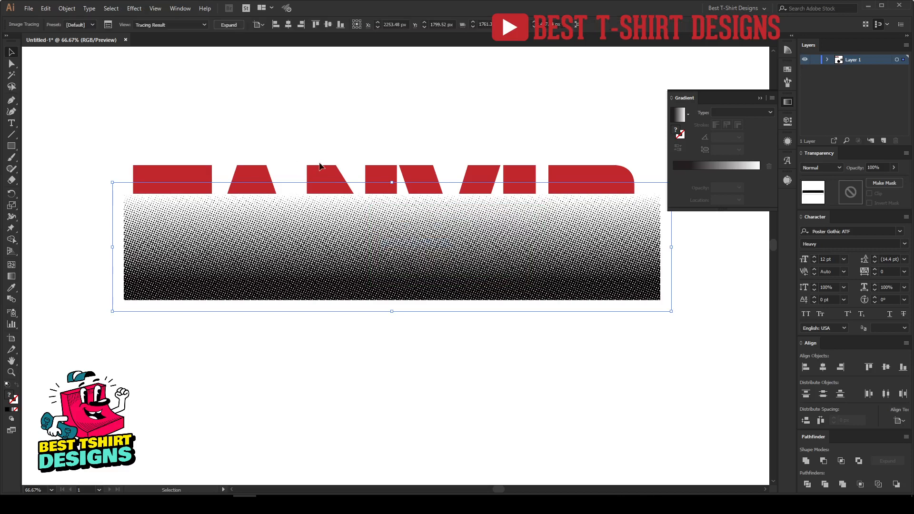
Zoom in to check the traced dots, then expand the tracing result into paths
scroll(219, 258, up, 3)
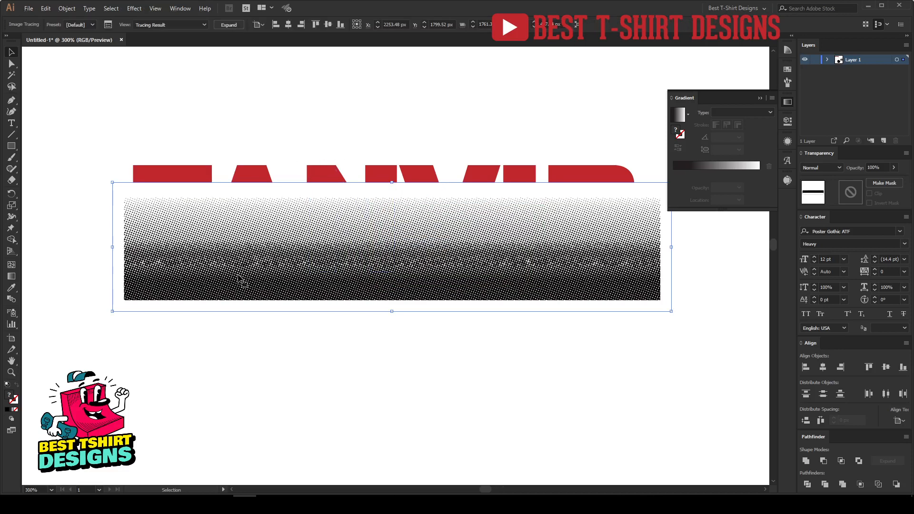
scroll(342, 292, up, 2)
scroll(342, 292, up, 2)
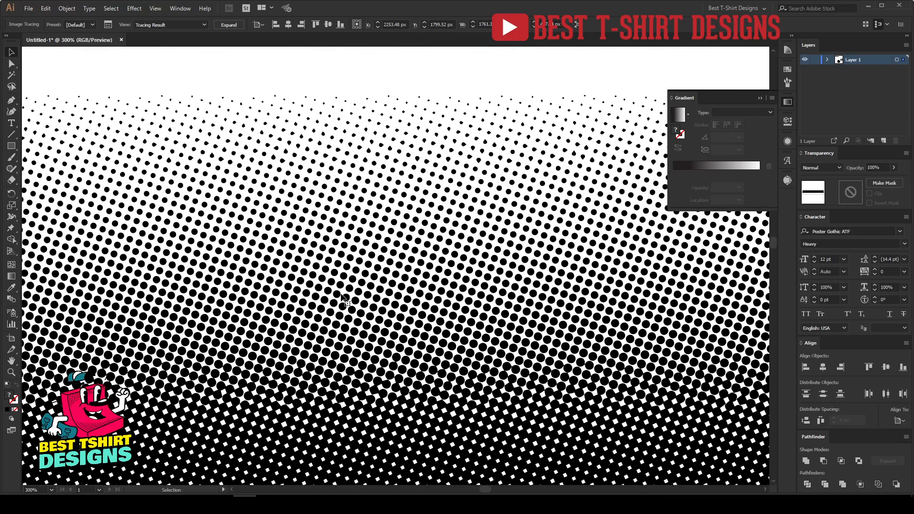
scroll(292, 232, up, 4)
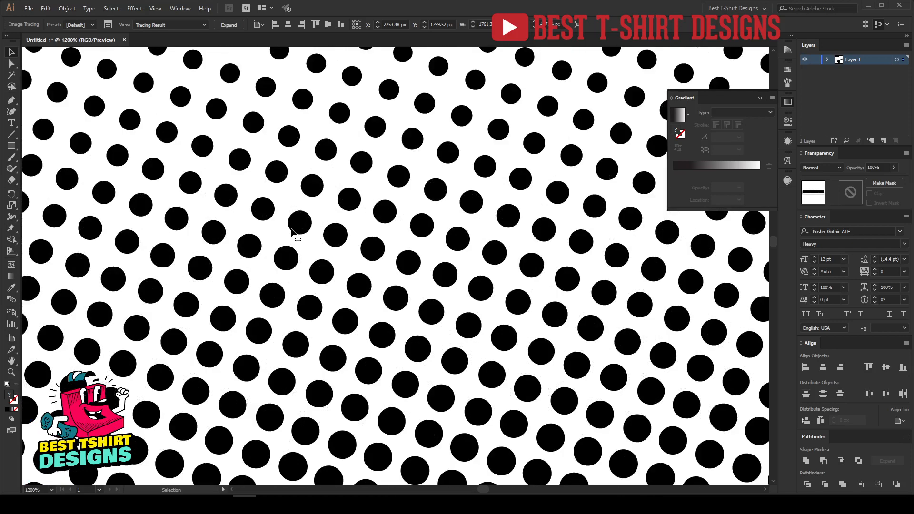
scroll(292, 232, down, 2)
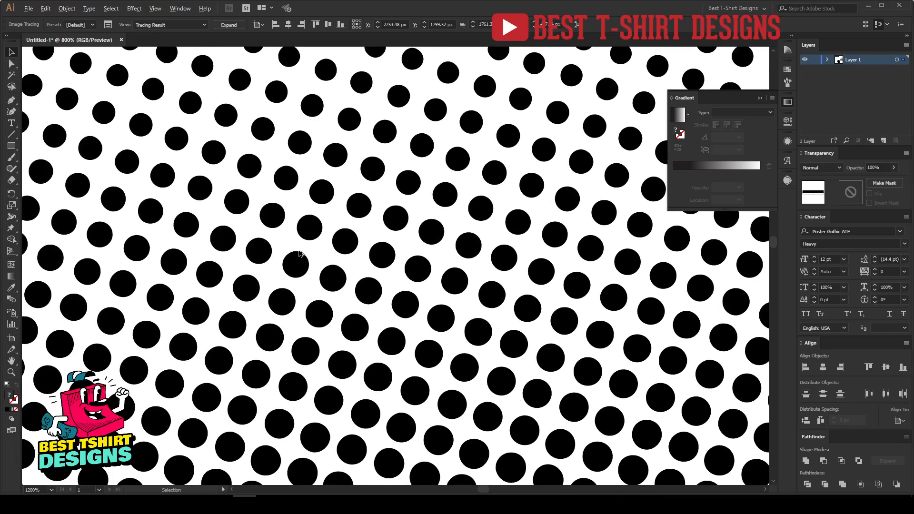
scroll(300, 253, down, 8)
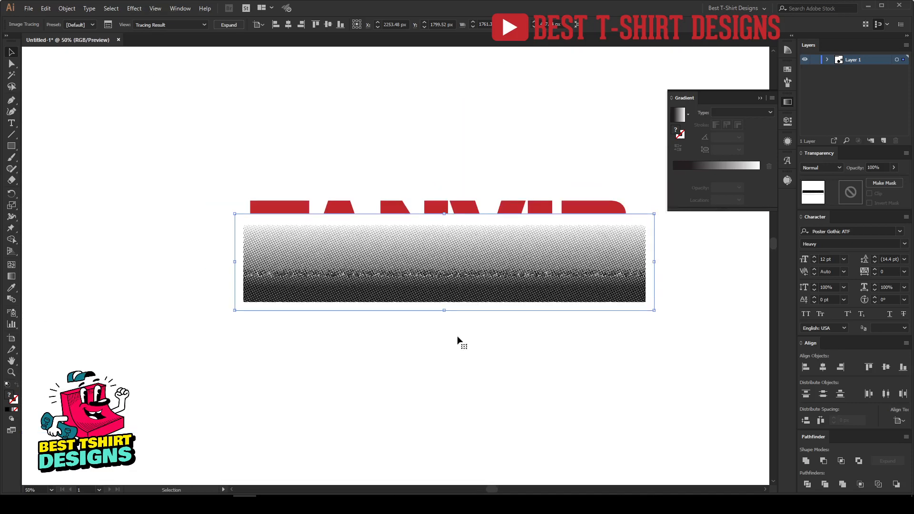
drag(457, 336, 386, 330)
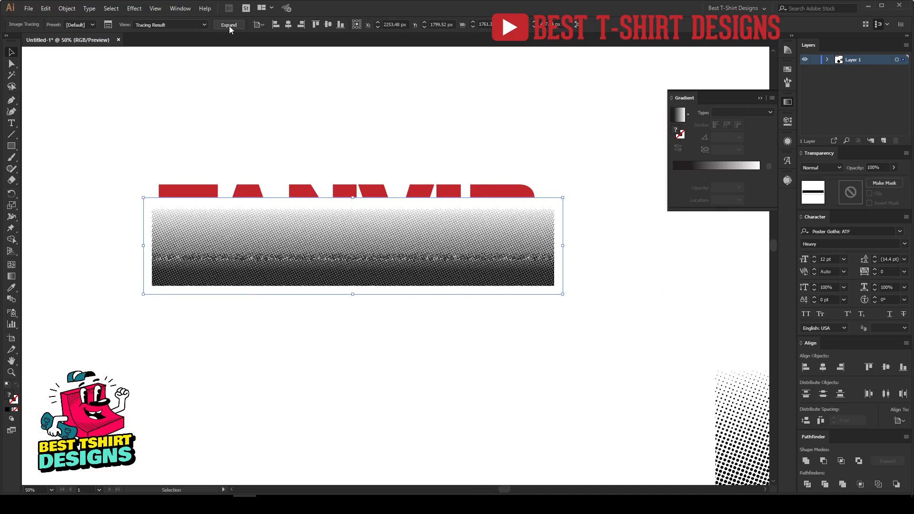
click(229, 25)
key(period)
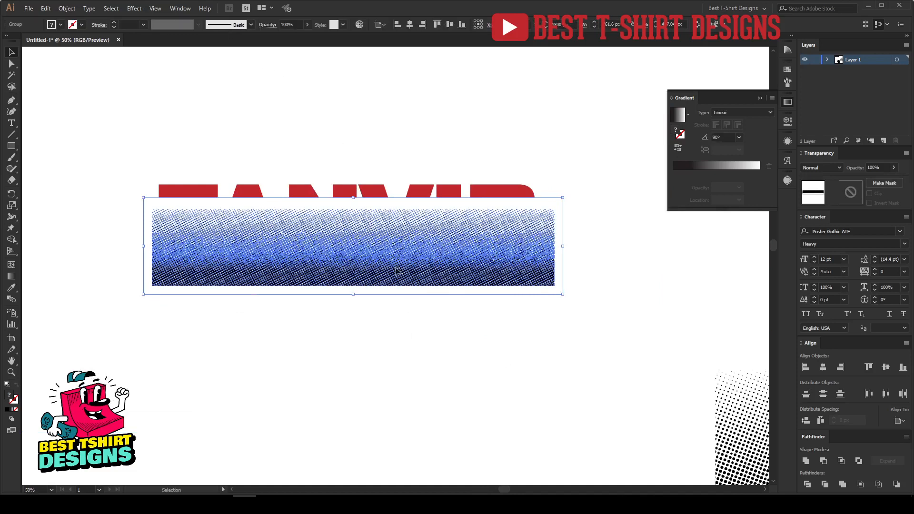
Select the expanded halftone's white background with Direct Selection and remove the dot artwork from the canvas
click(423, 353)
click(407, 274)
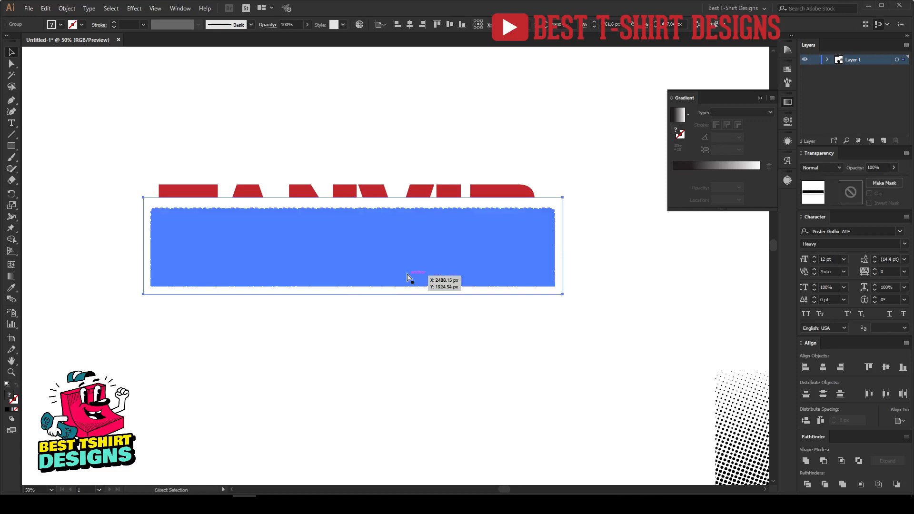
key(Delete)
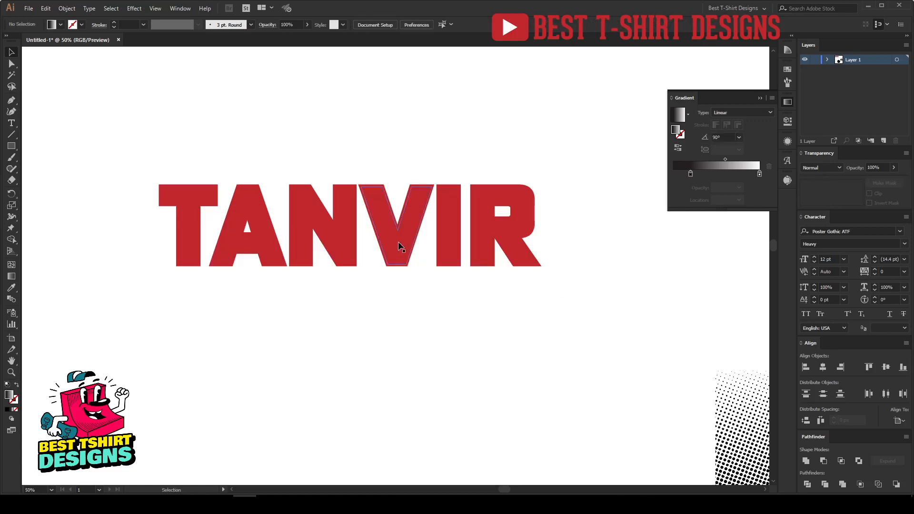
Open the TANVIR lettering's opacity mask for editing and paste the halftone dots in front inside it
click(399, 246)
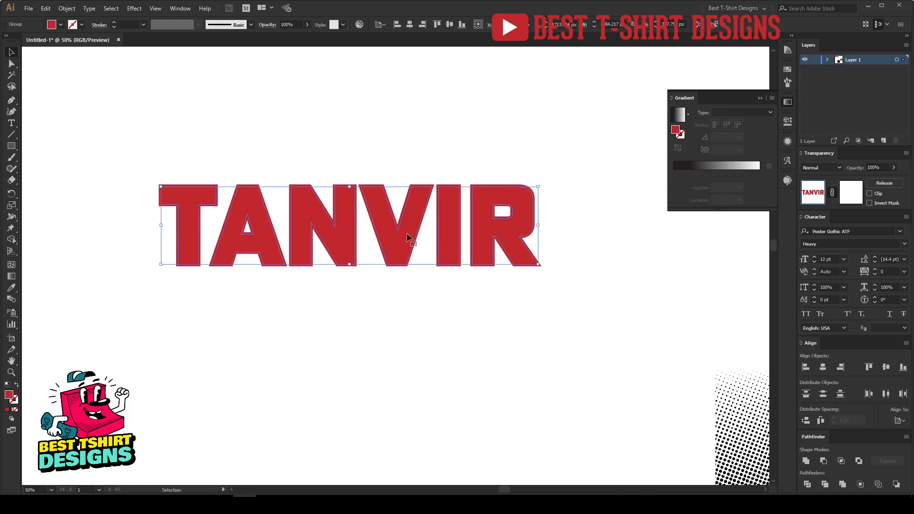
click(860, 194)
key(a)
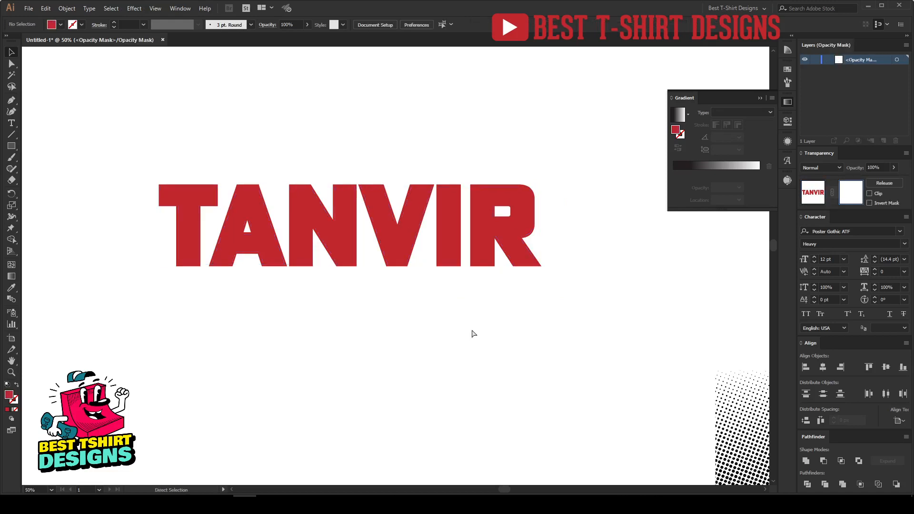
key(v)
key(ctrl+f)
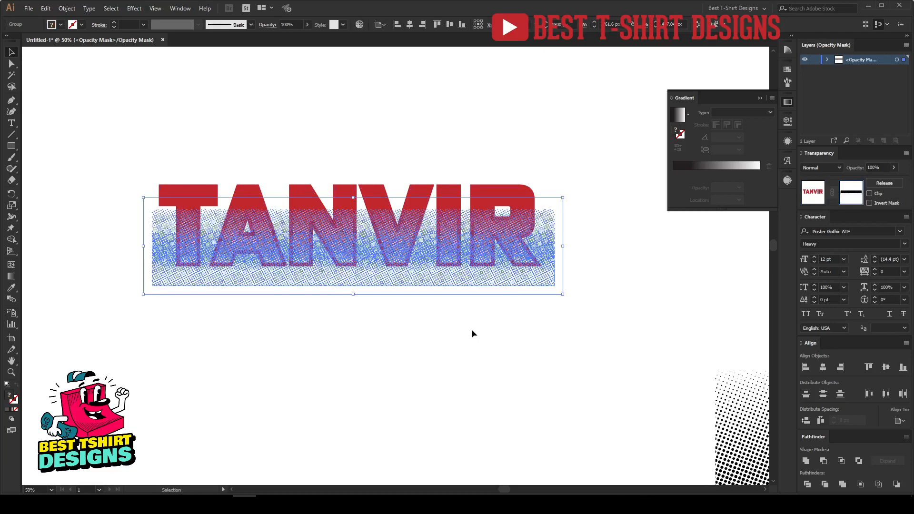
click(384, 330)
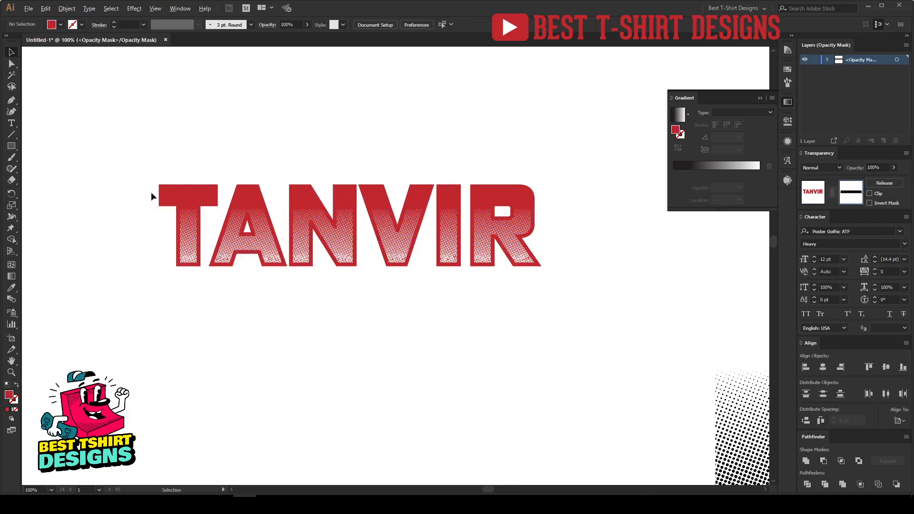
Zoom in and out to examine the halftone dots inside the masked lettering
scroll(151, 192, up, 2)
scroll(573, 333, up, 3)
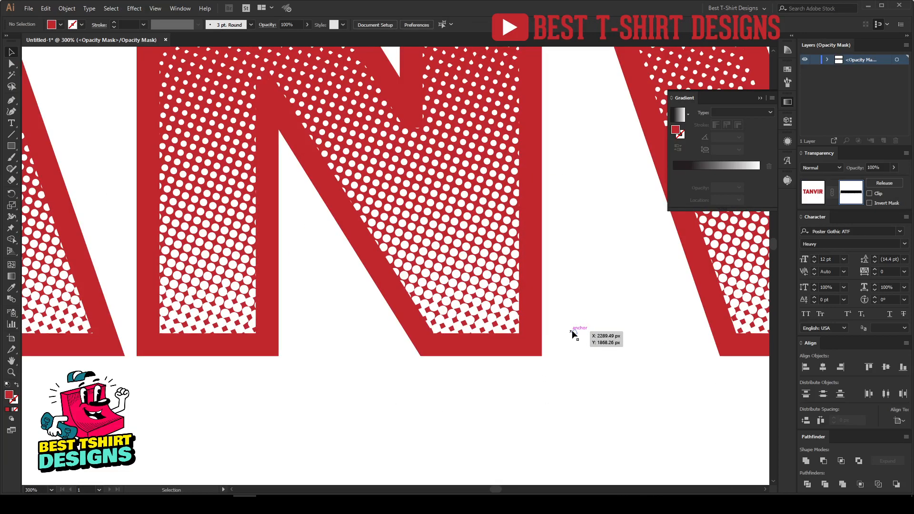
scroll(381, 337, down, 2)
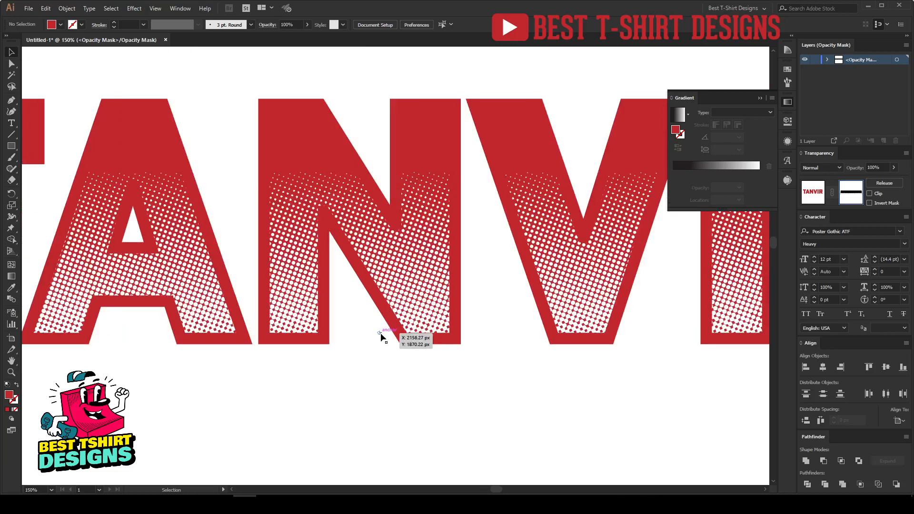
scroll(382, 334, down, 2)
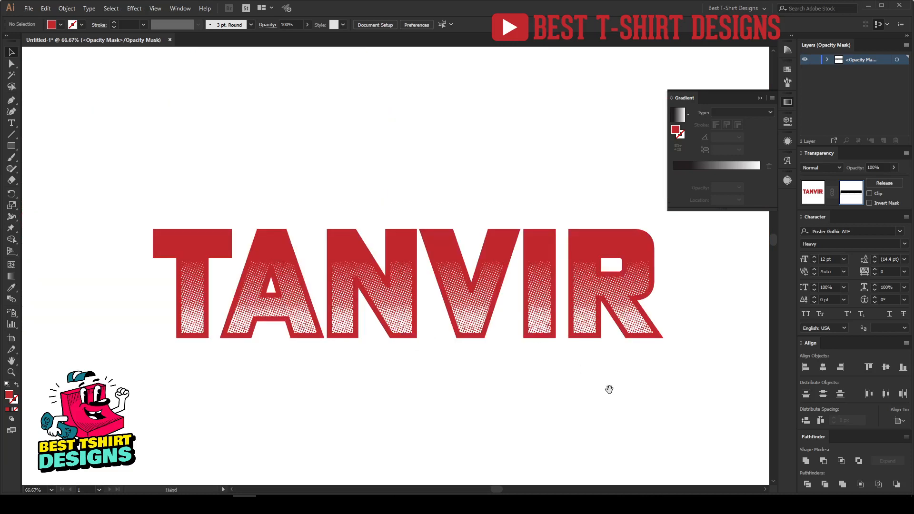
drag(610, 390, 584, 373)
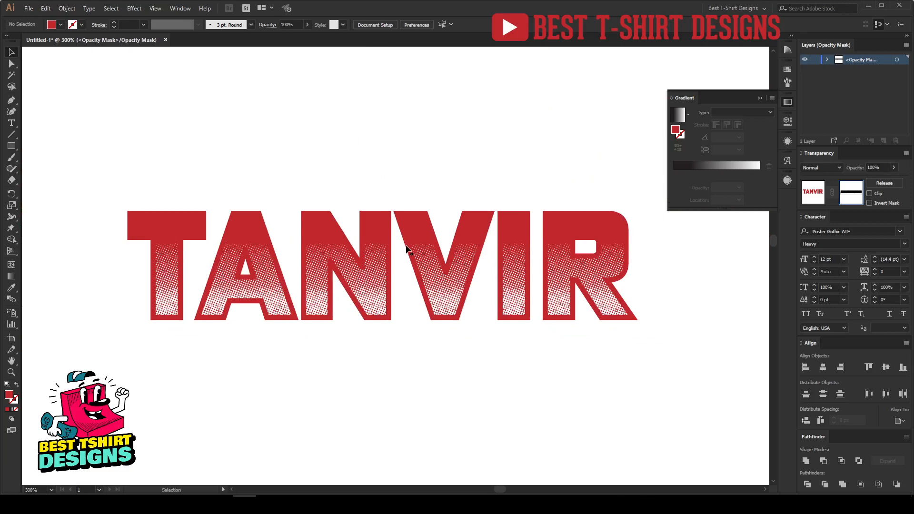
scroll(408, 249, up, 1)
scroll(403, 251, up, 1)
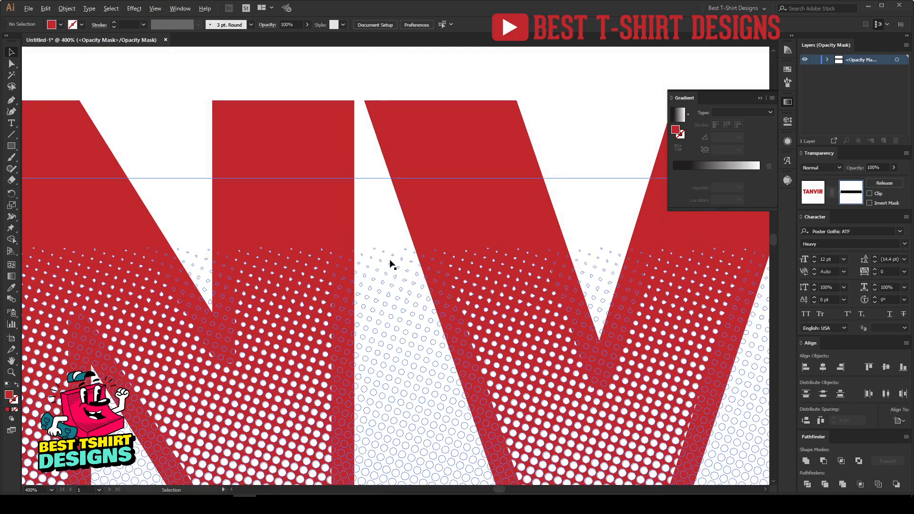
scroll(301, 238, up, 1)
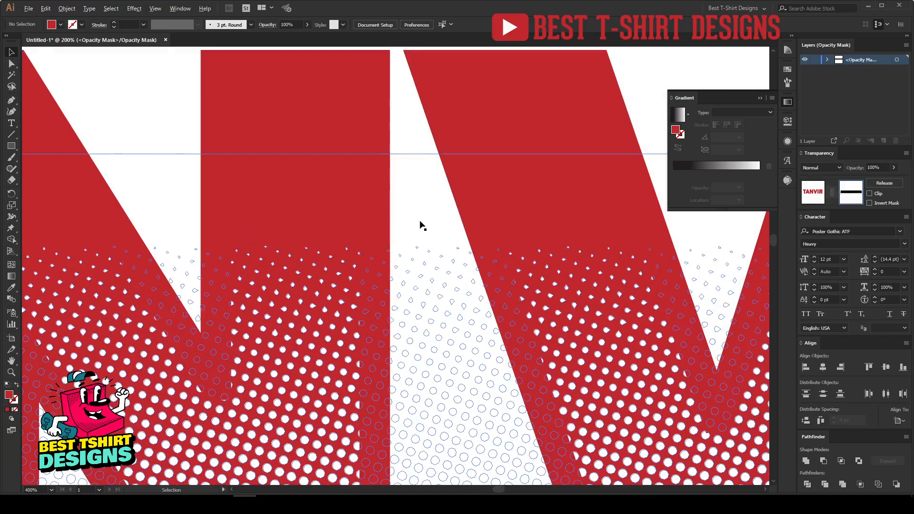
scroll(421, 225, down, 5)
click(438, 393)
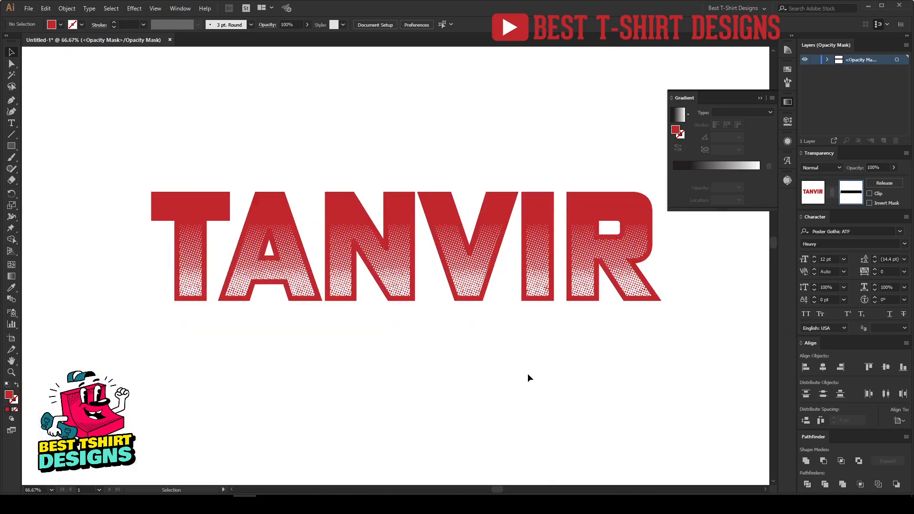
click(401, 295)
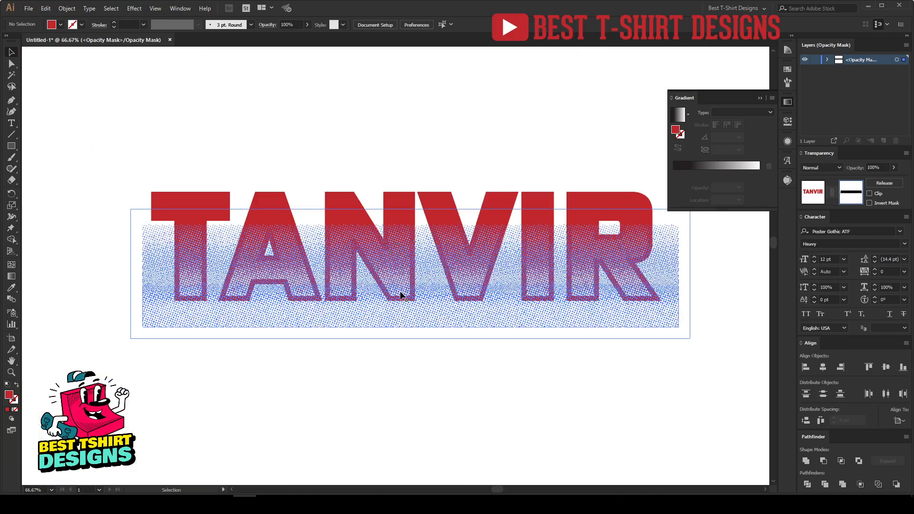
click(446, 380)
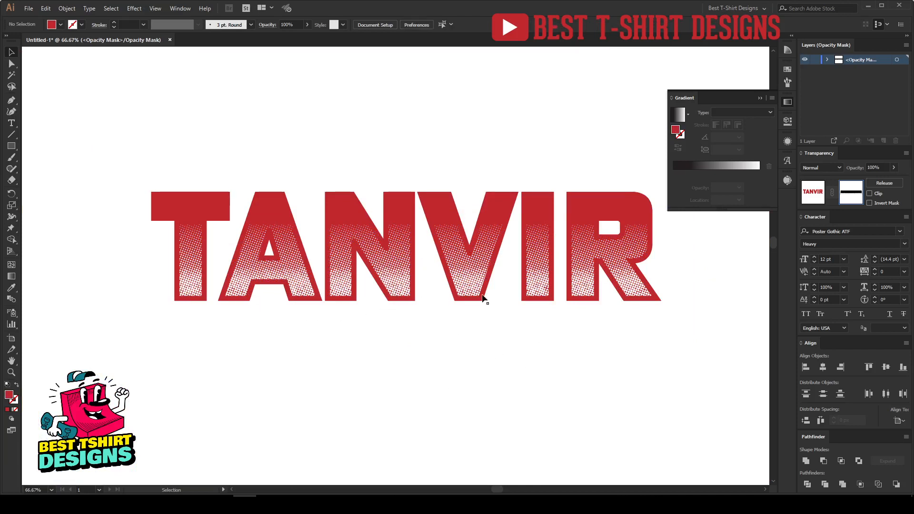
scroll(400, 268, up, 5)
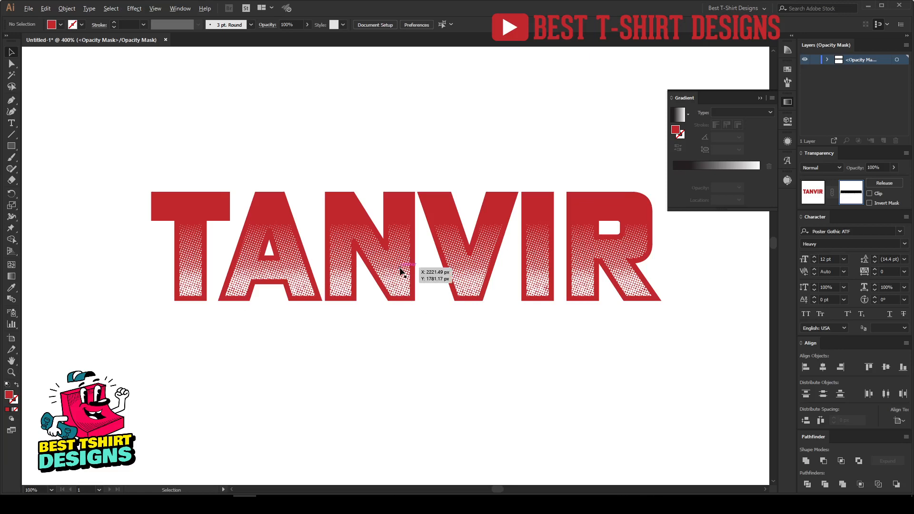
scroll(401, 270, up, 2)
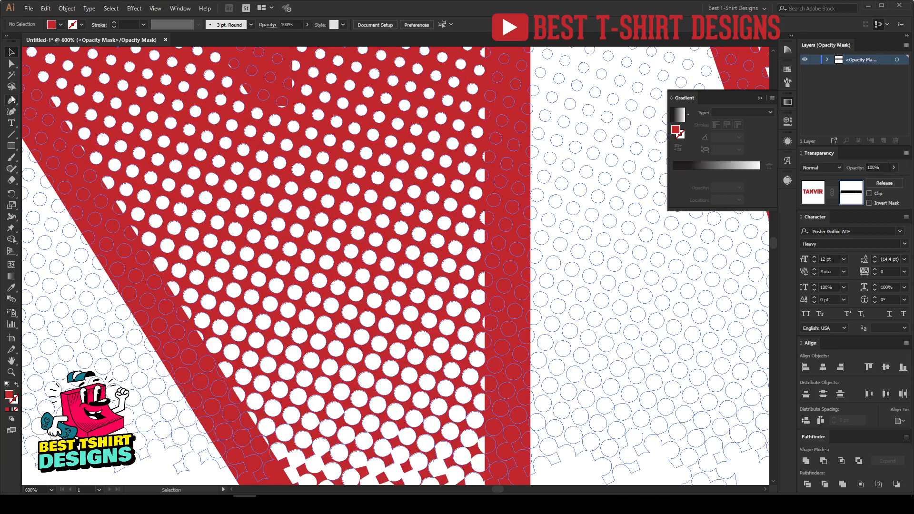
Select the leftover dot shapes in the mask with the Magic Wand and delete them
click(12, 75)
click(380, 252)
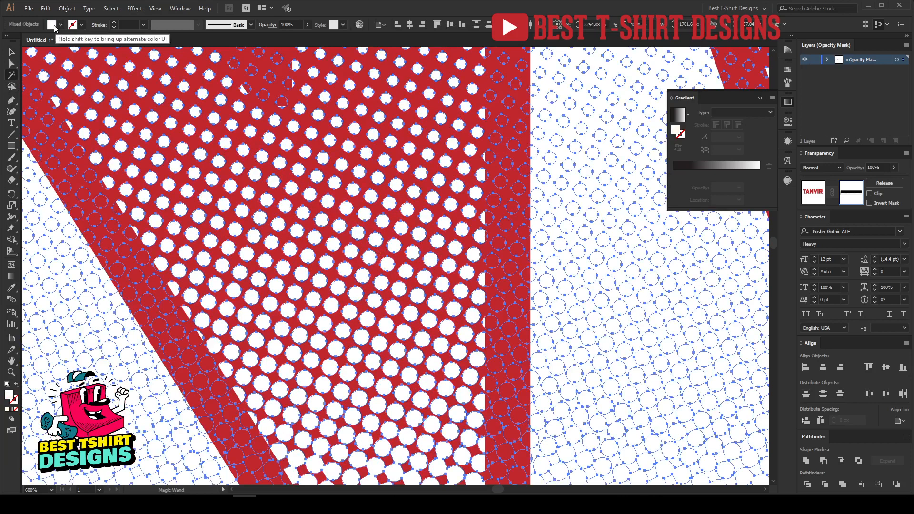
click(354, 191)
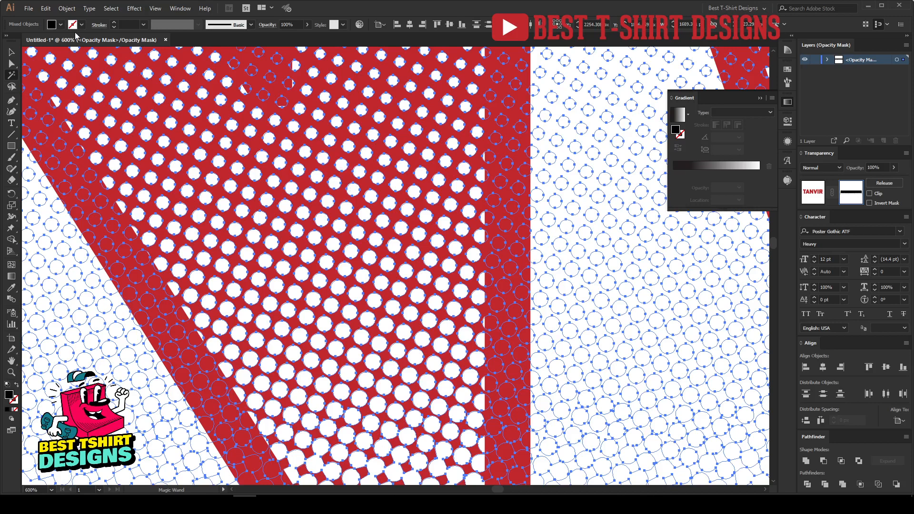
click(351, 221)
key(Delete)
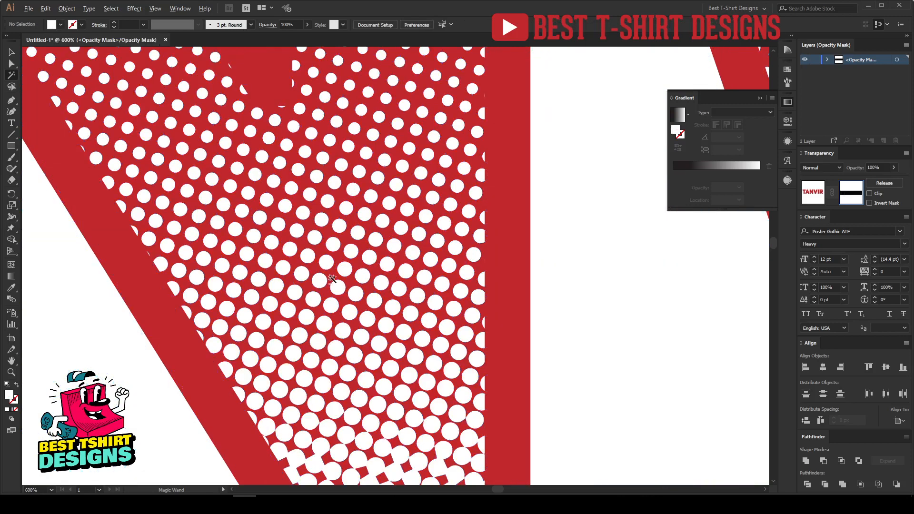
Leave opacity mask editing by returning to the lettering artwork and close the Gradient panel
scroll(330, 277, down, 4)
scroll(462, 284, down, 2)
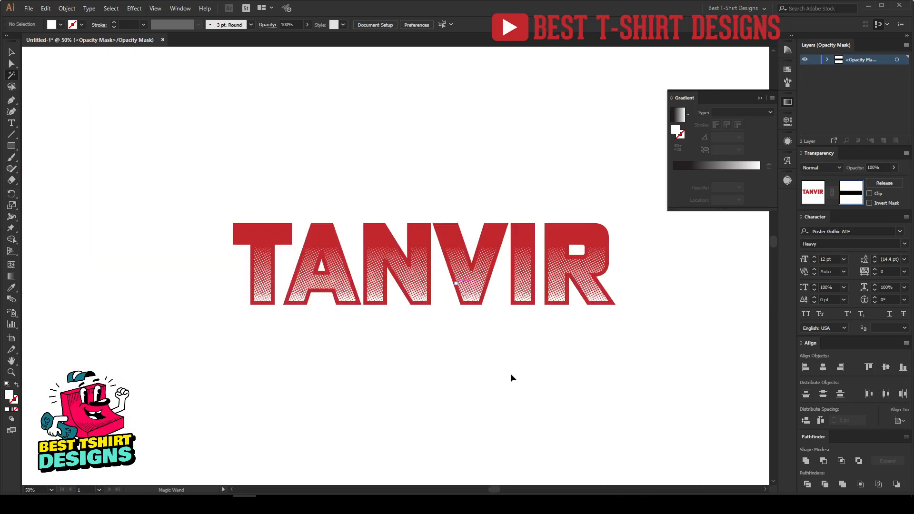
key(v)
scroll(496, 317, up, 1)
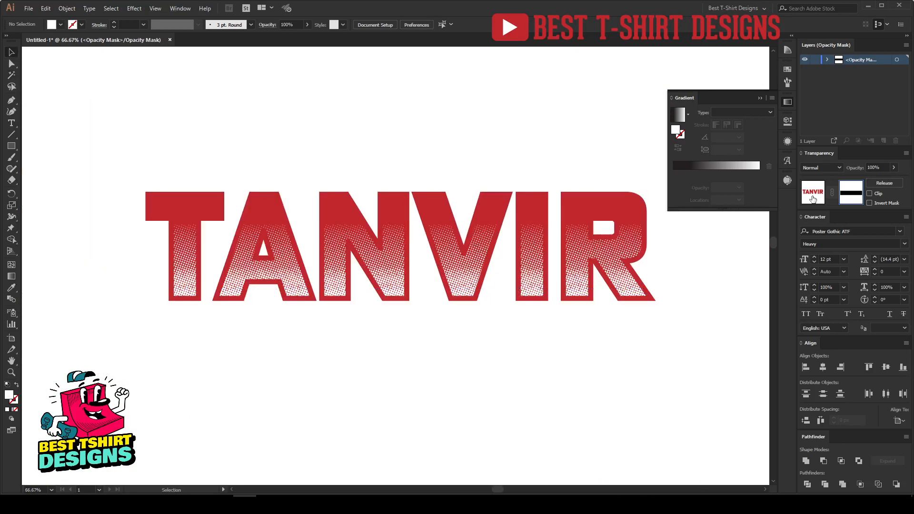
click(813, 198)
click(363, 370)
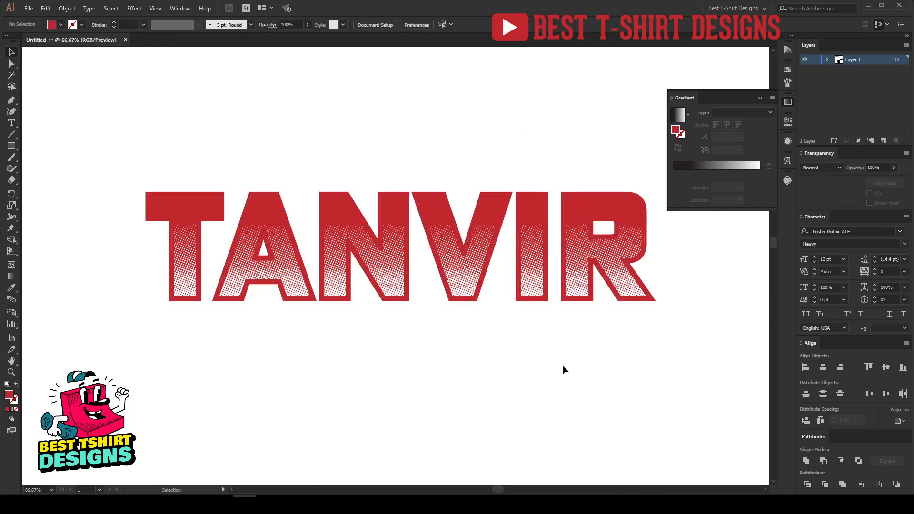
key(space)
drag(554, 367, 534, 362)
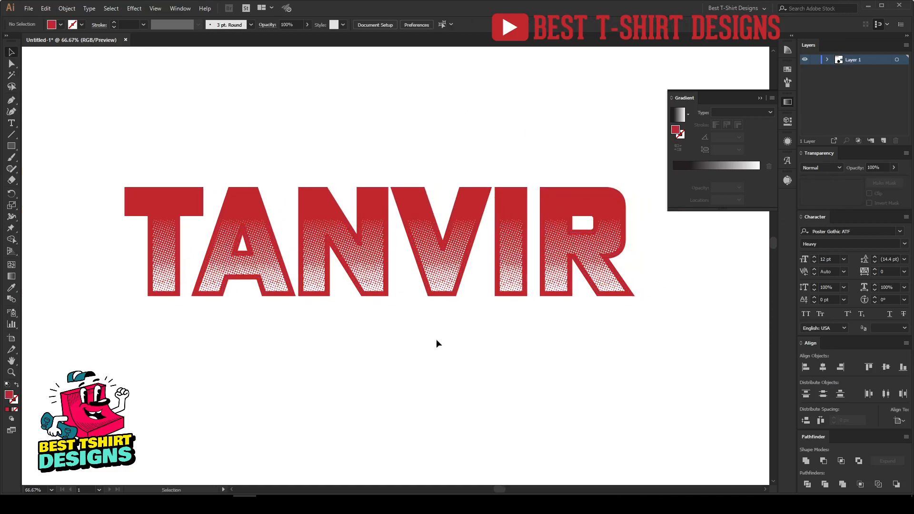
click(788, 102)
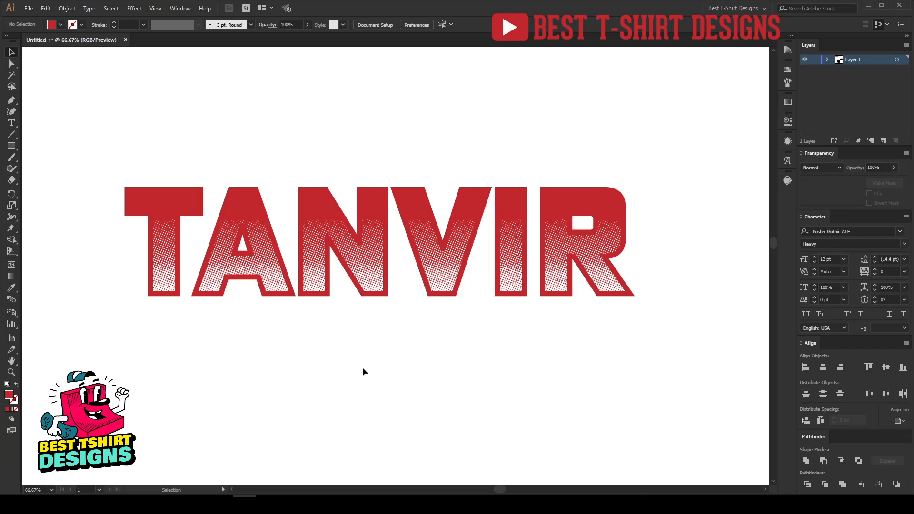
Arrange the halftone square and halftone circle side by side below the lettering
drag(79, 149, 93, 129)
click(386, 338)
scroll(385, 335, down, 3)
scroll(385, 335, down, 1)
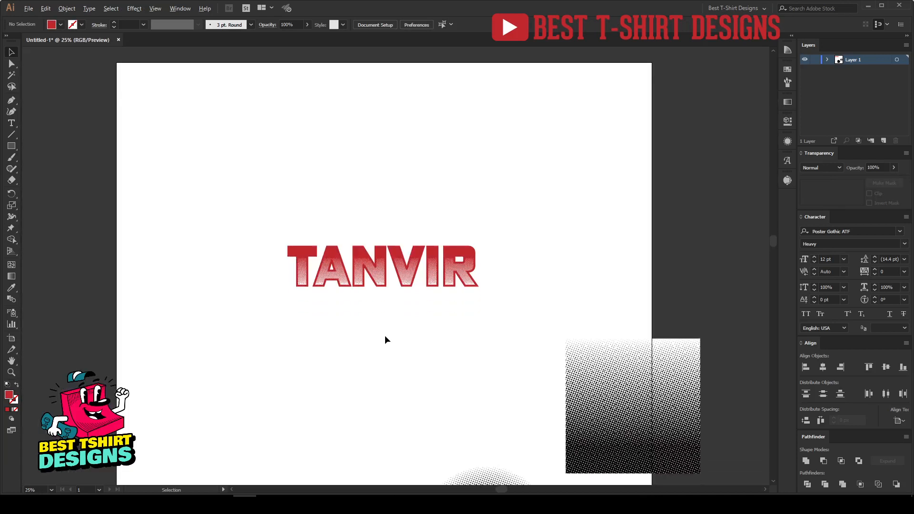
scroll(384, 335, down, 1)
drag(589, 425, 363, 422)
drag(436, 465, 402, 373)
click(533, 399)
scroll(370, 425, up, 2)
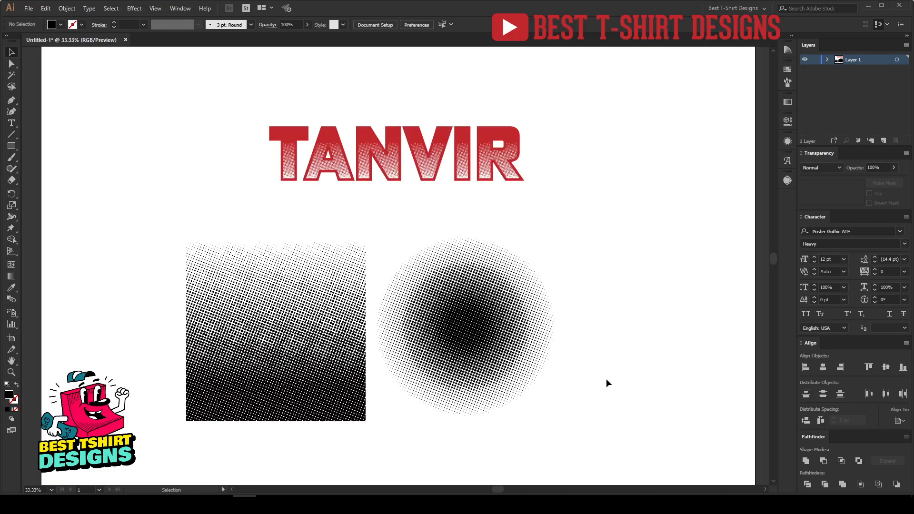
drag(478, 334, 512, 334)
drag(309, 334, 330, 338)
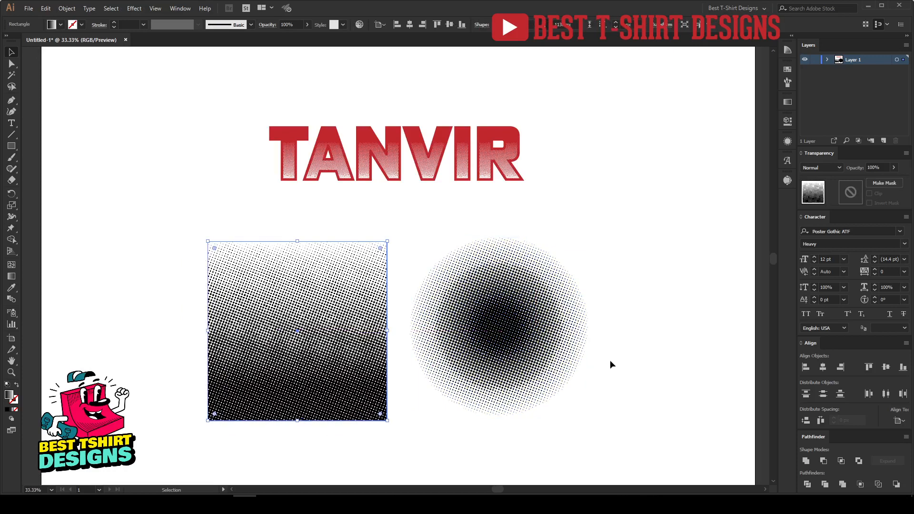